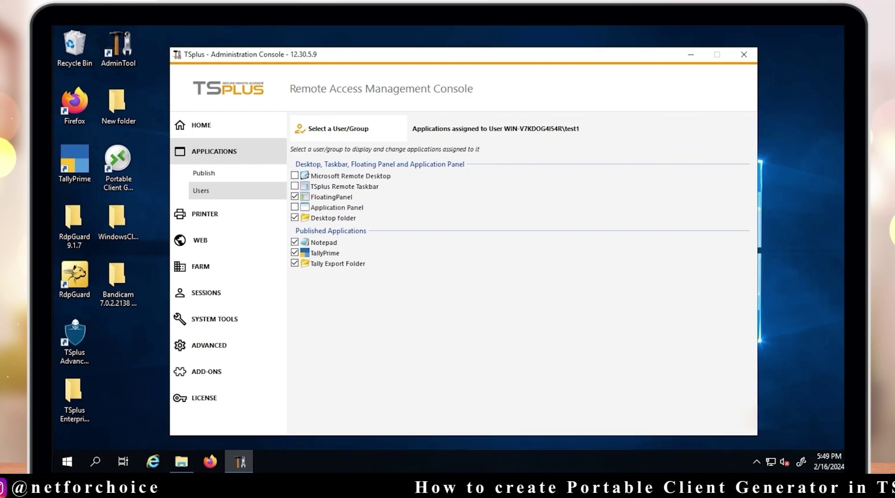
# Open the Windows Run box to enter a command
pyautogui.press('super+r')
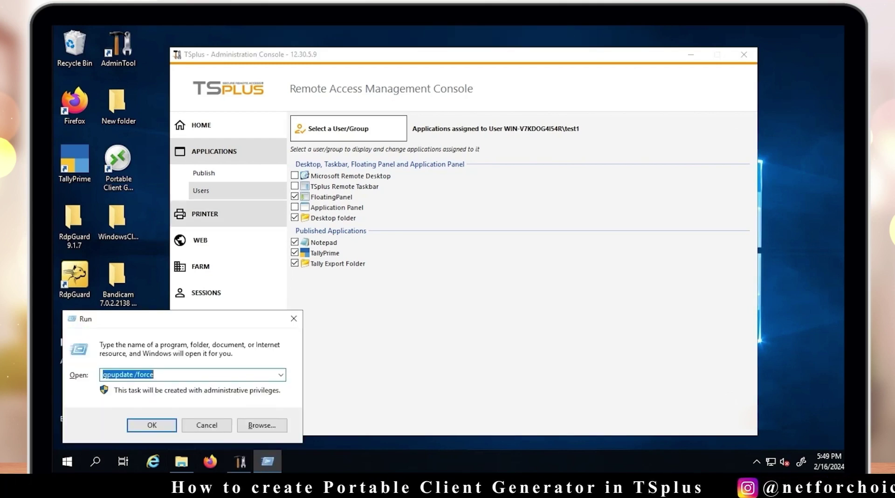
# Run gpupdate /force, then close the policy window and the TSplus administration console
pyautogui.press('End')
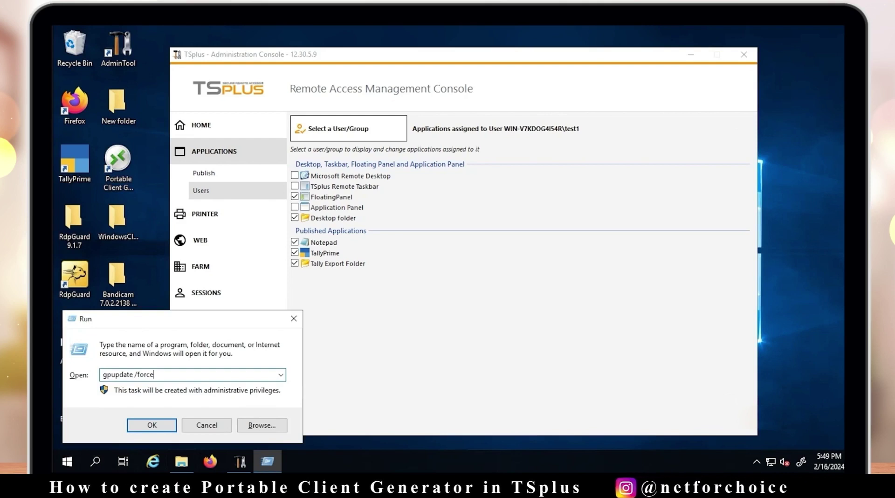
pyautogui.hotkey('ctrl', 'shift', 'Left')
pyautogui.hotkey('ctrl', 'shift', 'Left')
pyautogui.press('Return')
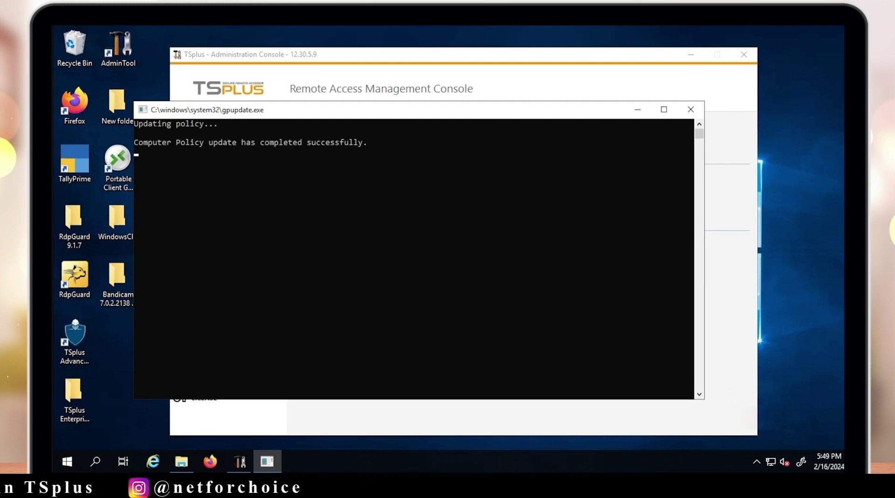
pyautogui.click(691, 110)
pyautogui.click(228, 125)
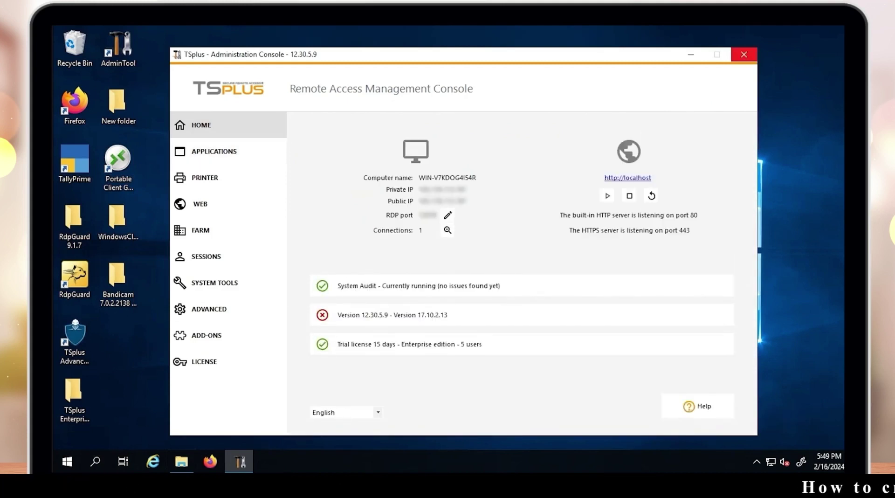
pyautogui.click(744, 54)
# Refresh the empty desktop repeatedly until its icons update
pyautogui.rightClick(346, 186)
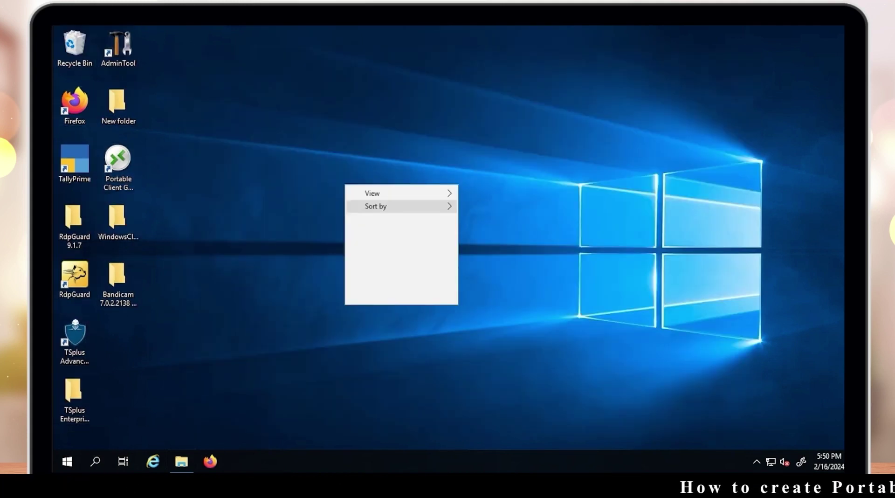
pyautogui.click(366, 217)
pyautogui.rightClick(544, 96)
pyautogui.click(562, 131)
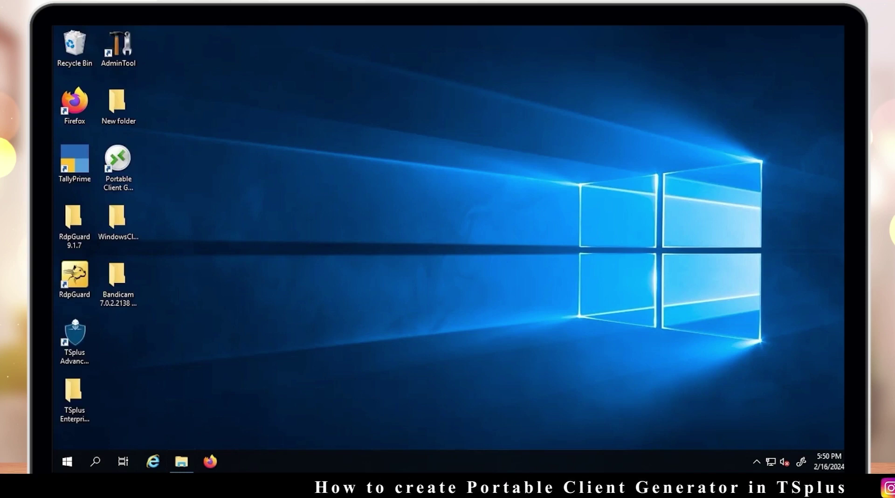
pyautogui.rightClick(550, 125)
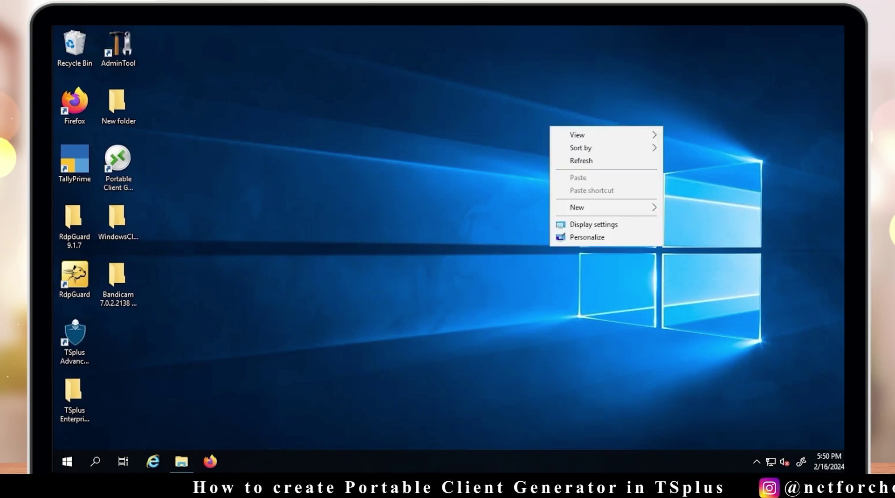
pyautogui.click(570, 161)
pyautogui.rightClick(336, 156)
pyautogui.click(368, 191)
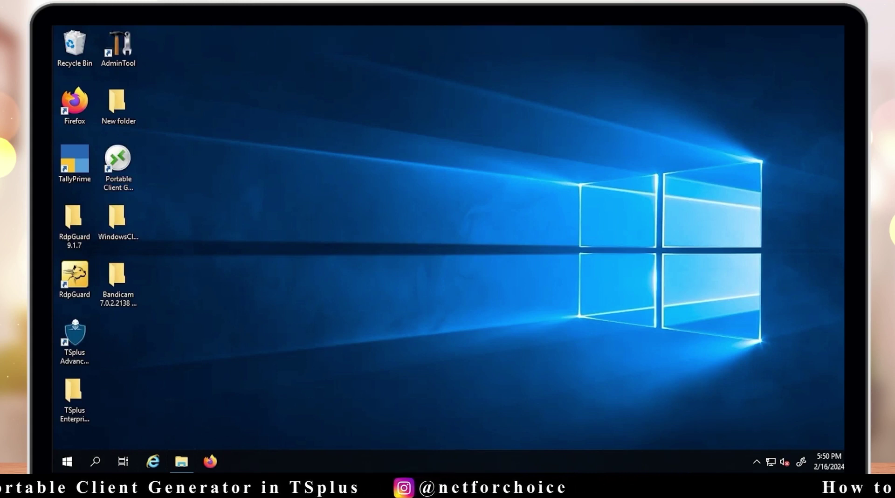
pyautogui.rightClick(383, 132)
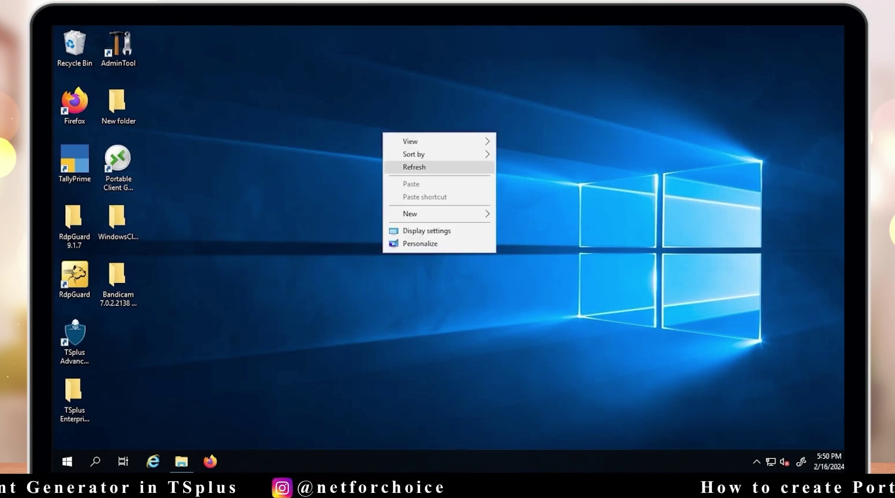
pyautogui.click(405, 167)
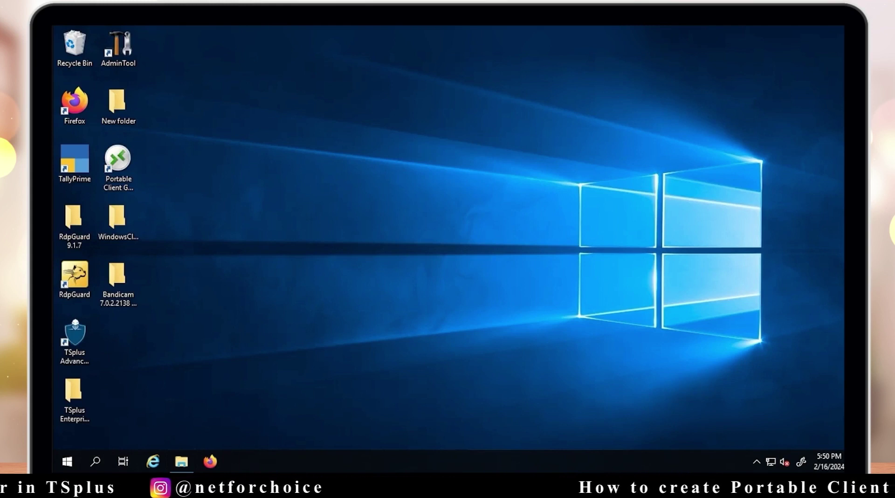
pyautogui.rightClick(401, 168)
pyautogui.click(420, 202)
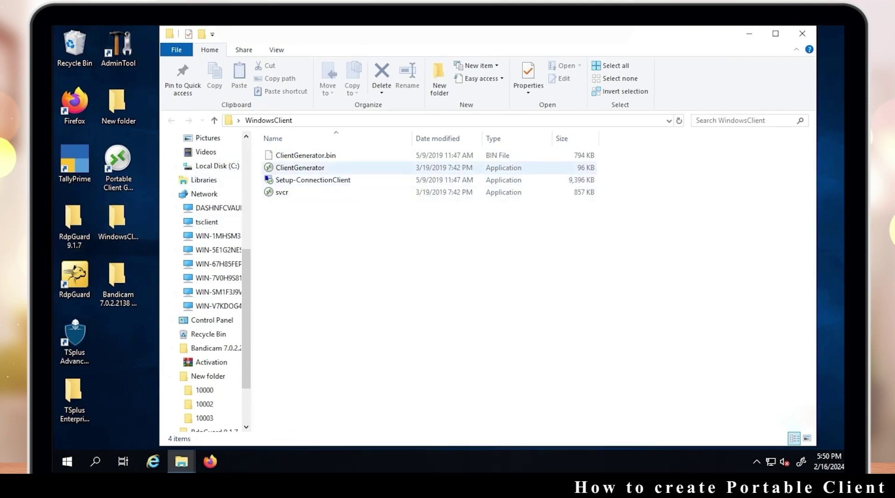
# Select ClientGenerator in the WindowsClient folder to launch the Windows Client Generator
pyautogui.click(326, 167)
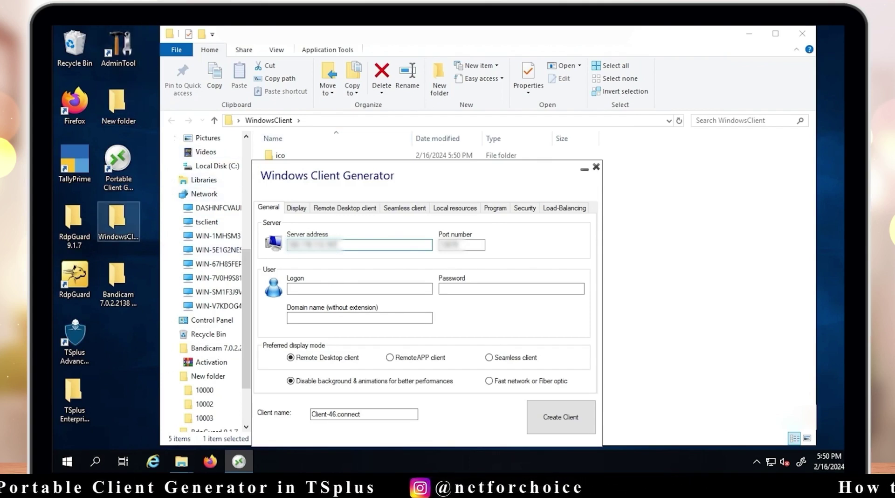
# Enter the server address, port number, logon name and password for the Client-46 client
pyautogui.moveTo(419, 176); pyautogui.dragTo(420, 140)
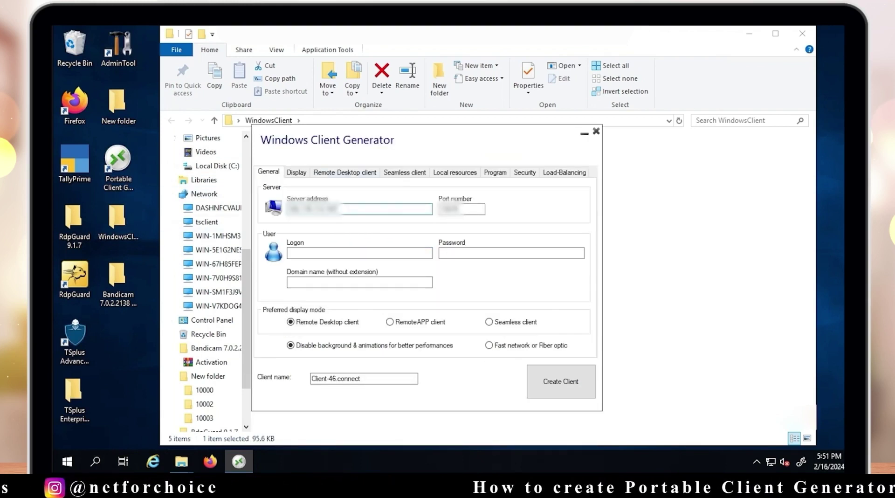
pyautogui.click(459, 210)
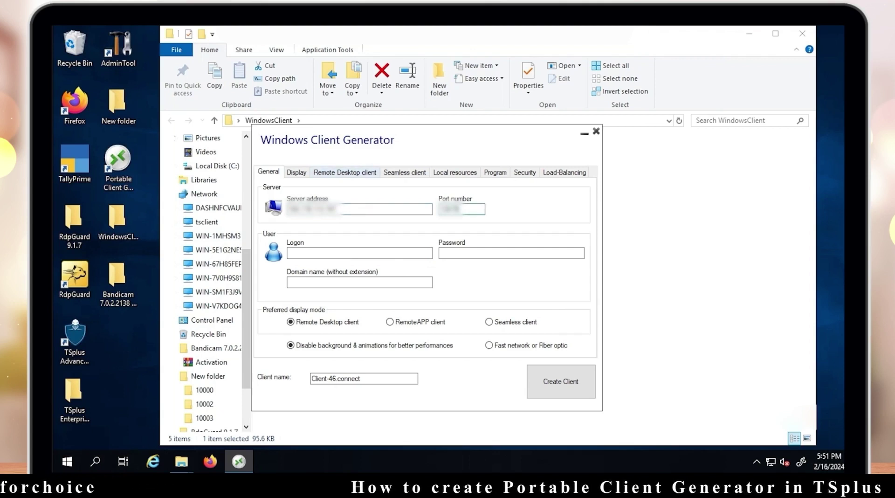
pyautogui.click(326, 209)
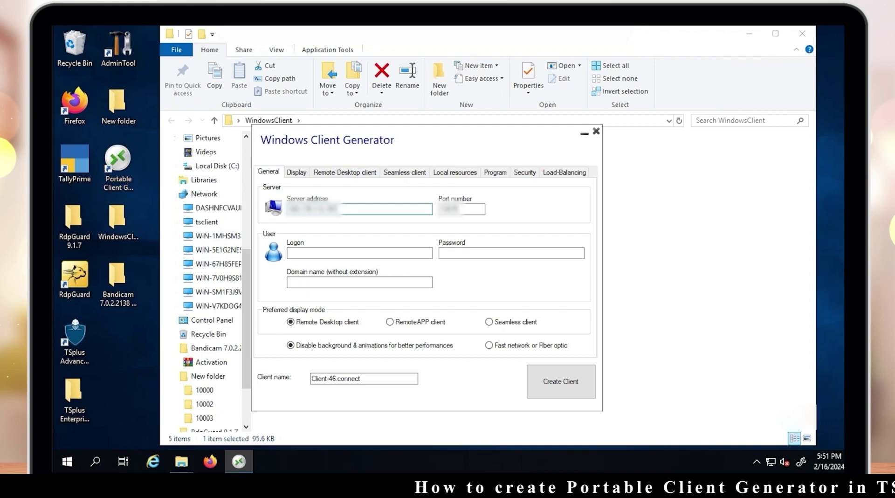
pyautogui.click(359, 253)
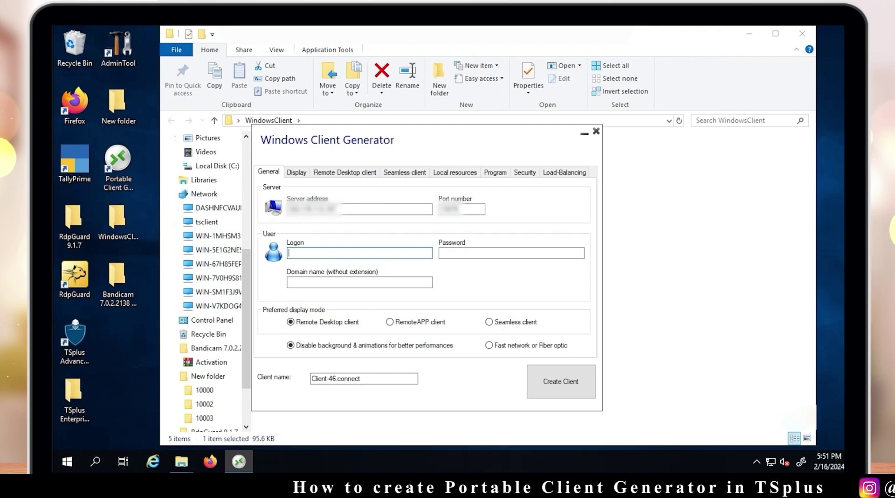
pyautogui.click(512, 254)
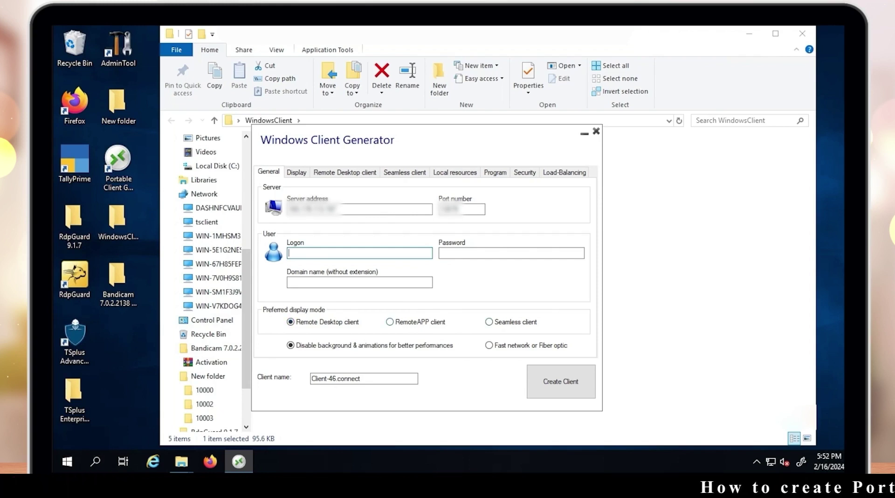
# Set the client's preferred display mode to RemoteAPP client
pyautogui.click(390, 321)
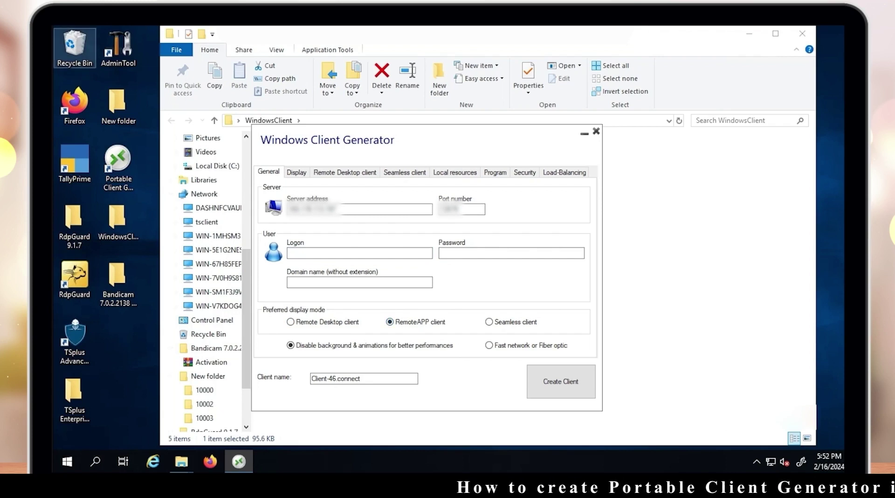
pyautogui.moveTo(54, 26); pyautogui.dragTo(844, 410)
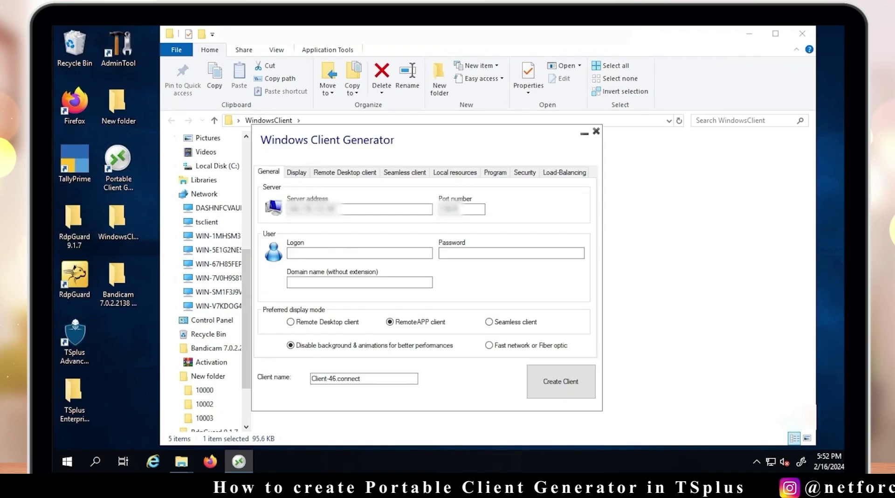
pyautogui.click(290, 322)
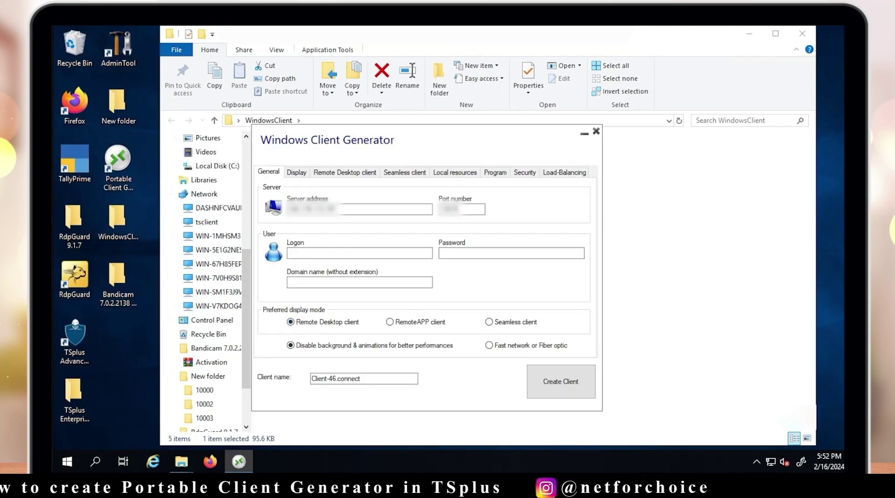
pyautogui.click(390, 322)
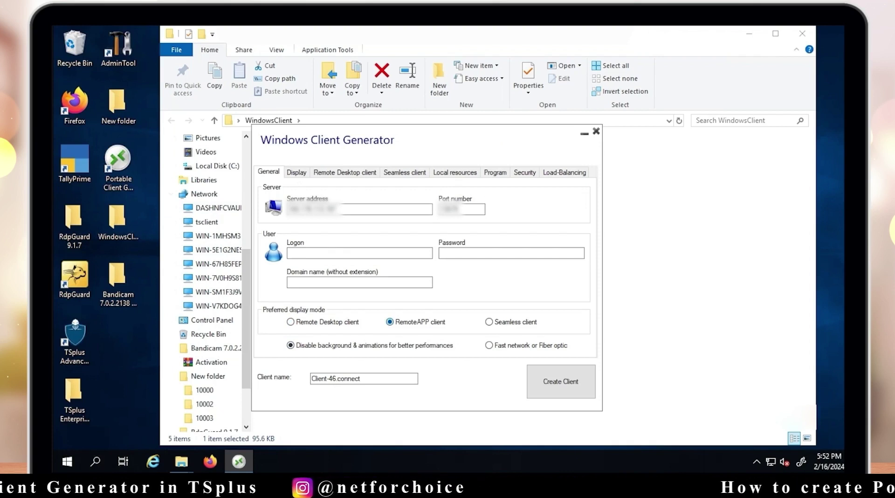
# Enable TAB on client in the Display settings, then review the Remote Desktop and Seamless client settings
pyautogui.click(297, 172)
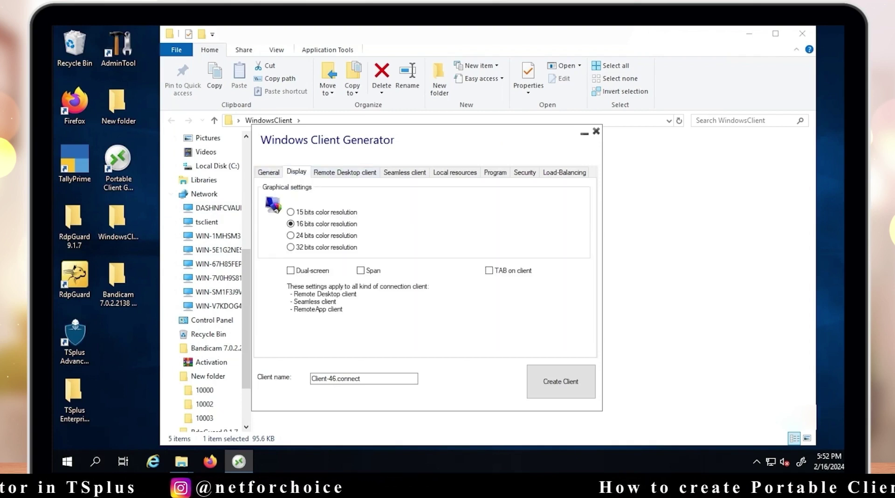
pyautogui.click(489, 270)
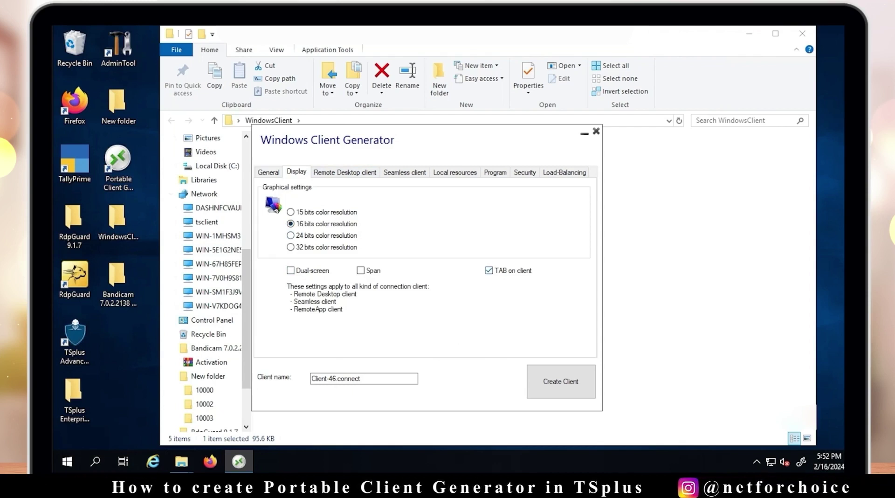
pyautogui.click(345, 173)
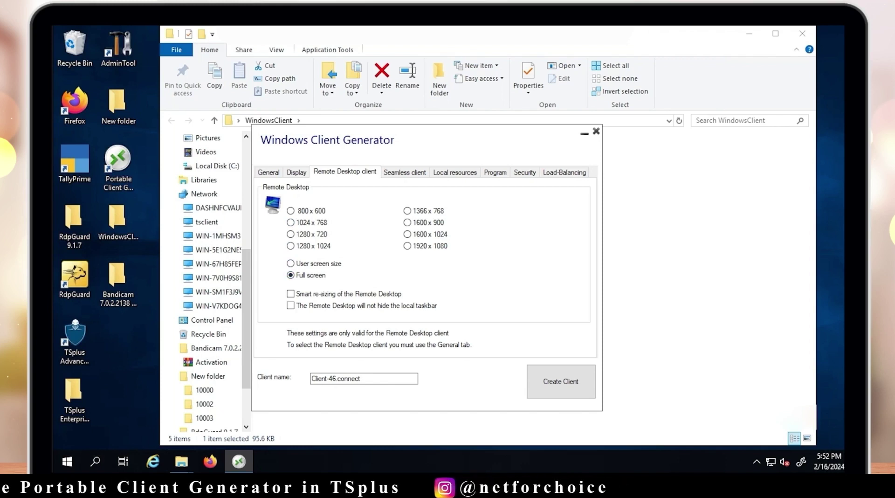
pyautogui.click(405, 172)
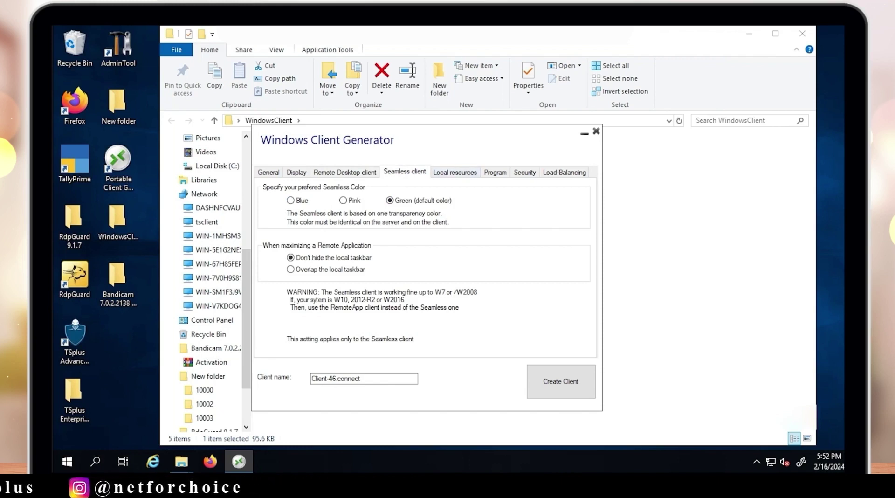
pyautogui.click(456, 172)
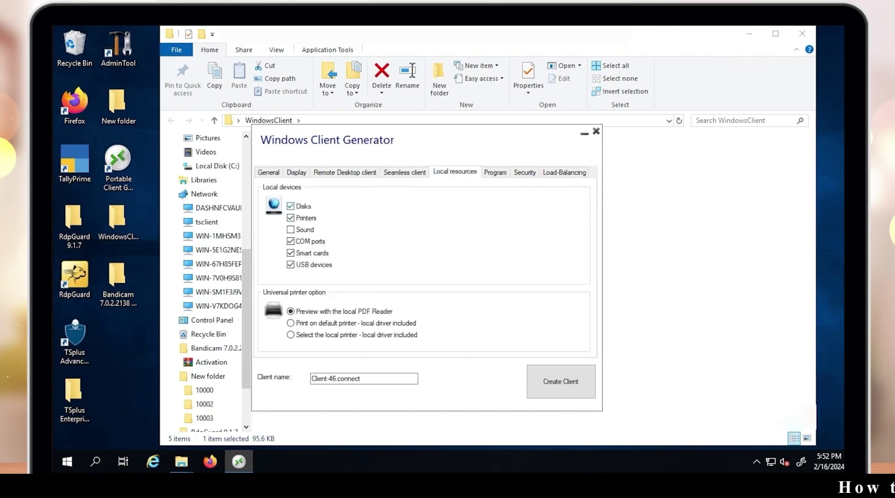
# Keep local disks shared and choose Print on default printer - local driver included
pyautogui.click(291, 206)
pyautogui.click(291, 206)
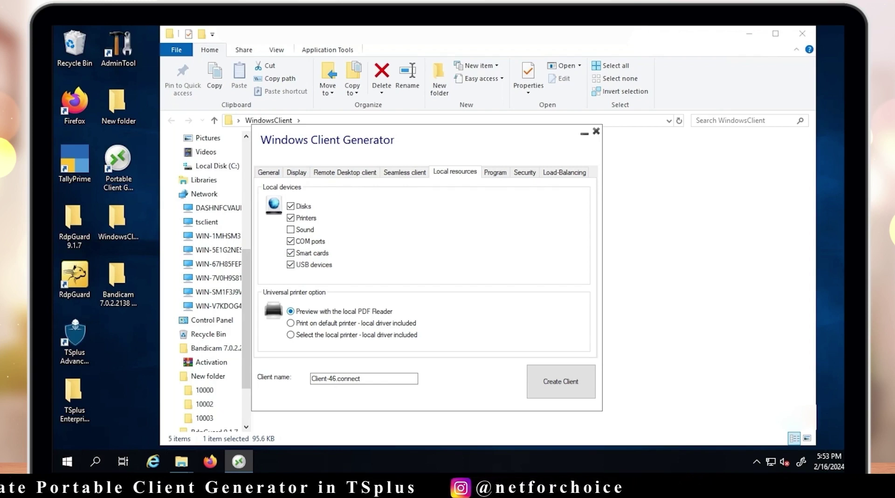
pyautogui.click(291, 323)
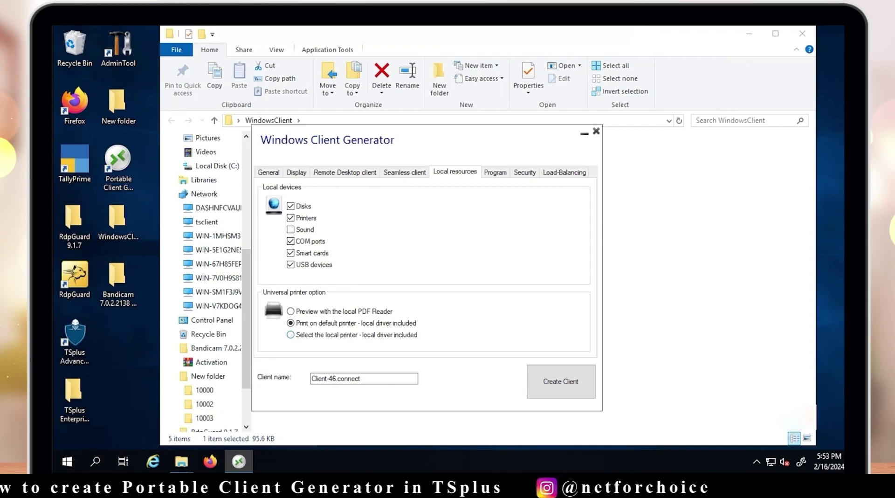
# Settle on default printer with local driver, then review the Program, Security and Load-Balancing settings
pyautogui.click(291, 334)
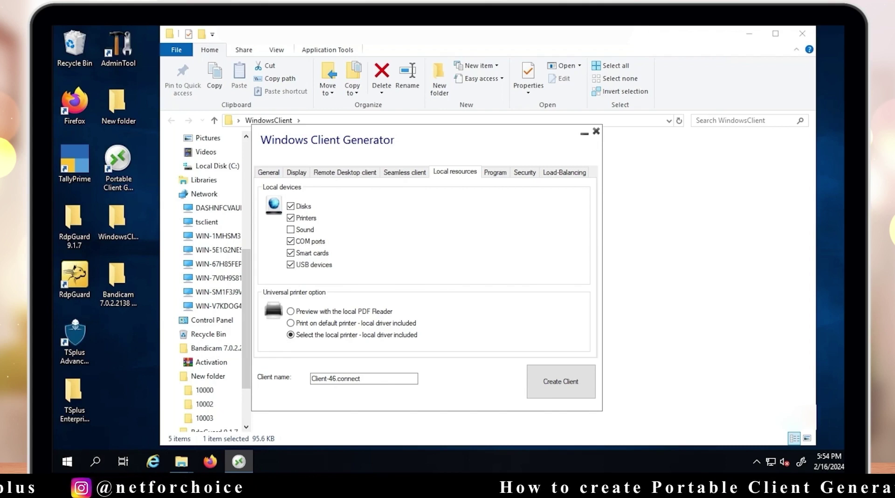
pyautogui.click(291, 322)
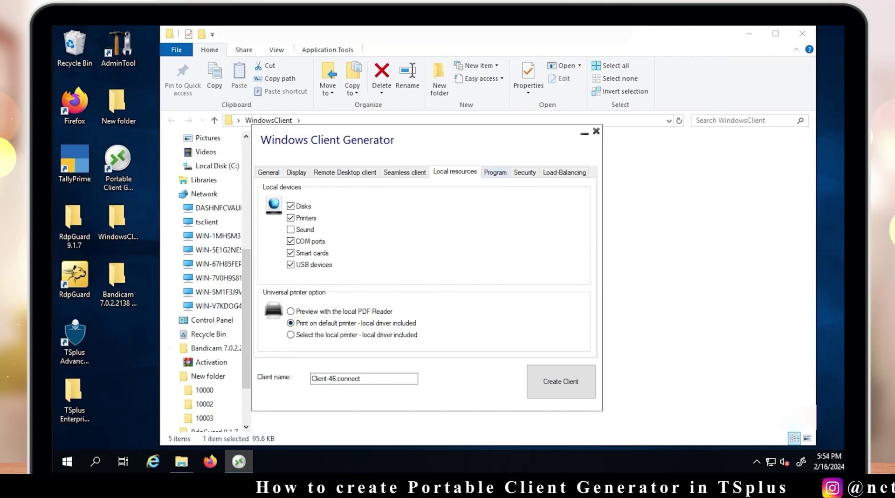
pyautogui.click(495, 173)
pyautogui.click(525, 173)
pyautogui.click(564, 173)
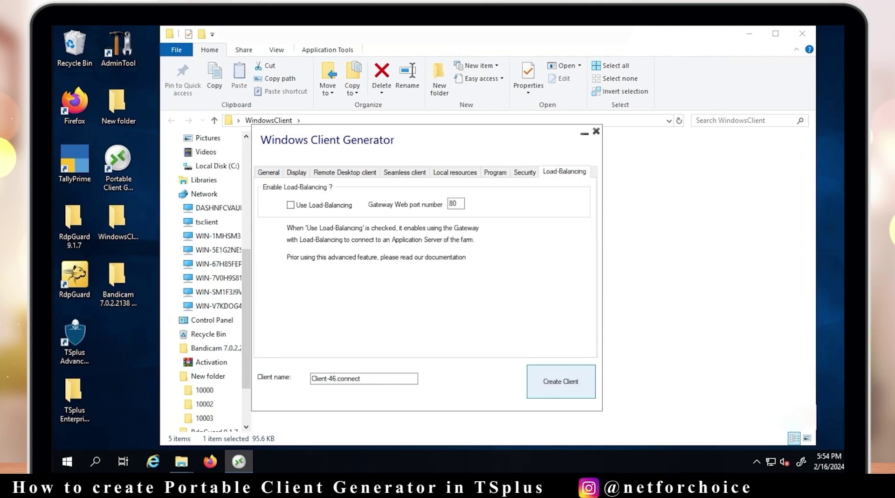
# Create the Client-46 portable client, decline making another, and close the WindowsClient folder
pyautogui.click(562, 382)
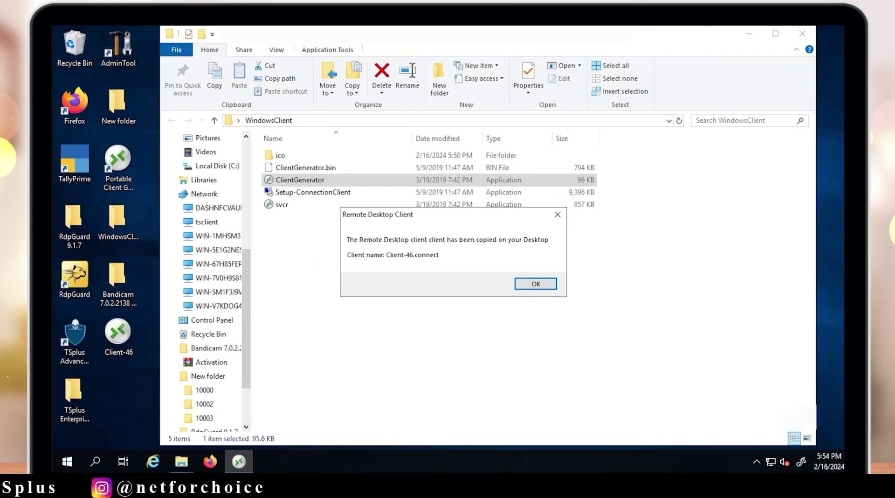
pyautogui.press('Return')
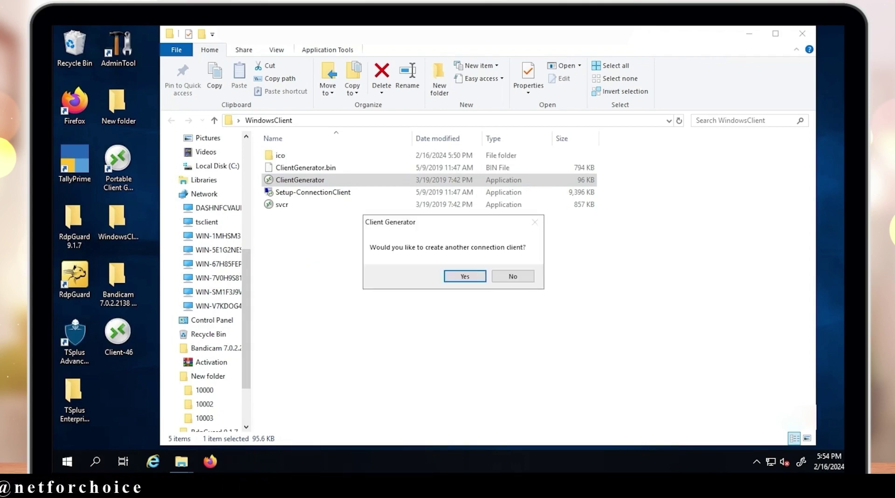
pyautogui.click(513, 277)
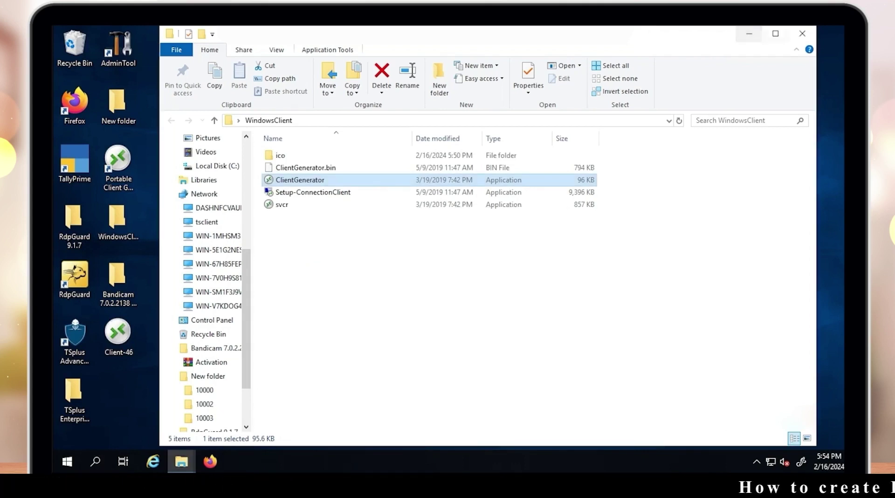
pyautogui.click(803, 34)
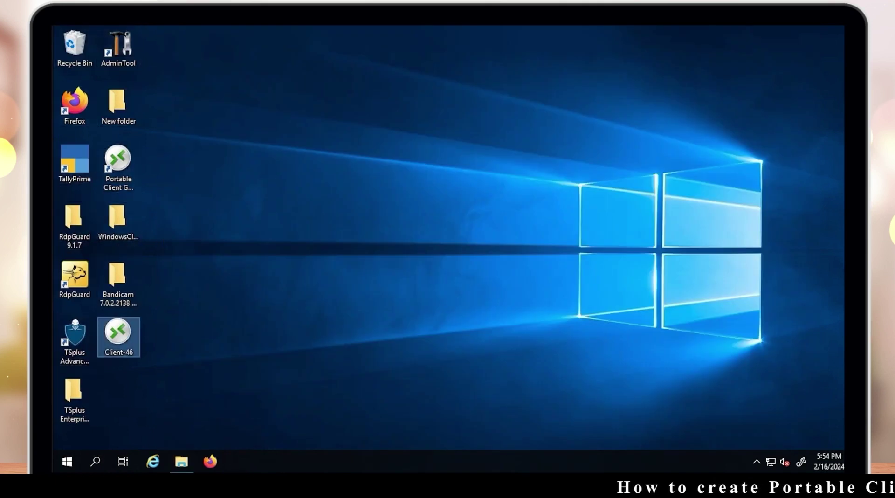
# Copy Client-46 to the local PC's desktop and place it in the top row
pyautogui.rightClick(118, 339)
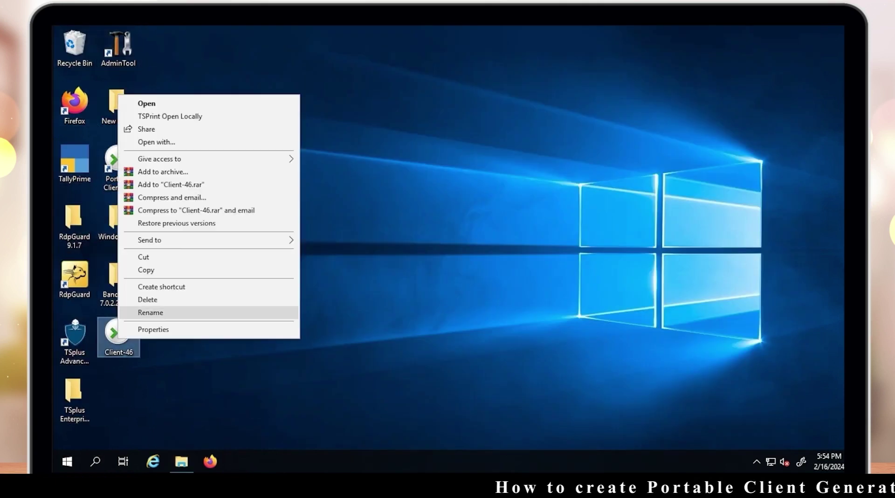
pyautogui.click(146, 270)
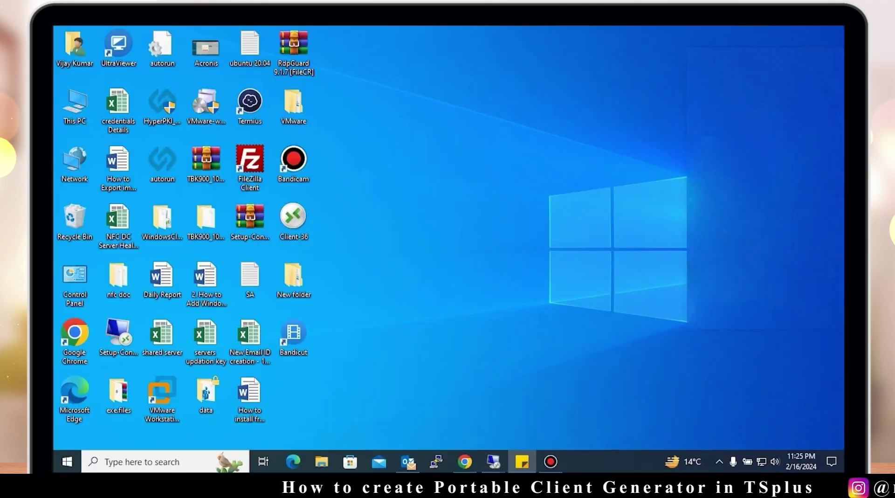
pyautogui.rightClick(464, 110)
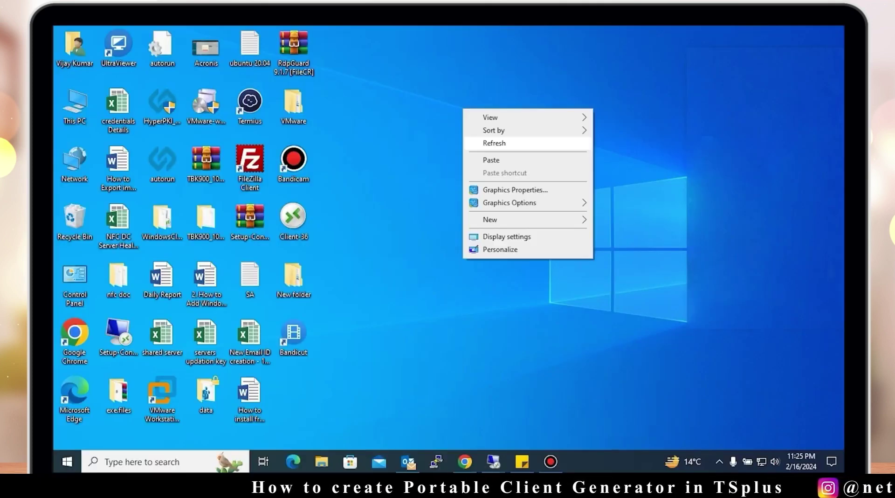
pyautogui.click(489, 160)
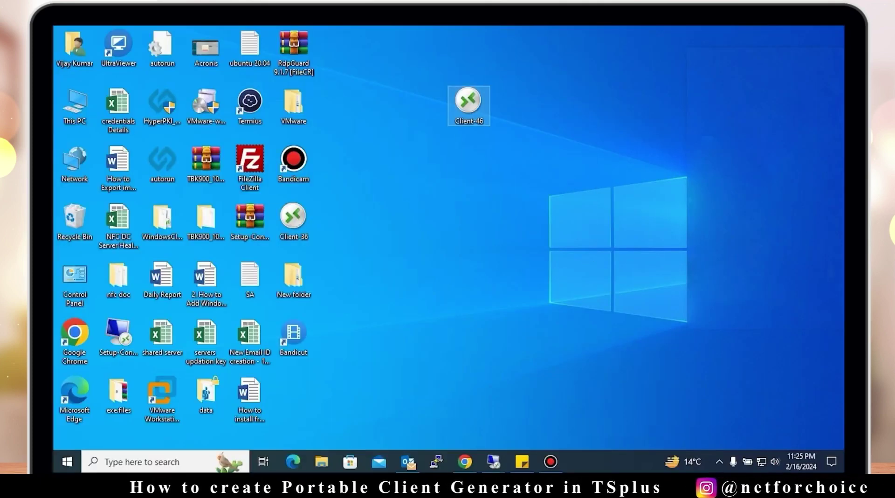
pyautogui.moveTo(468, 101); pyautogui.dragTo(338, 46)
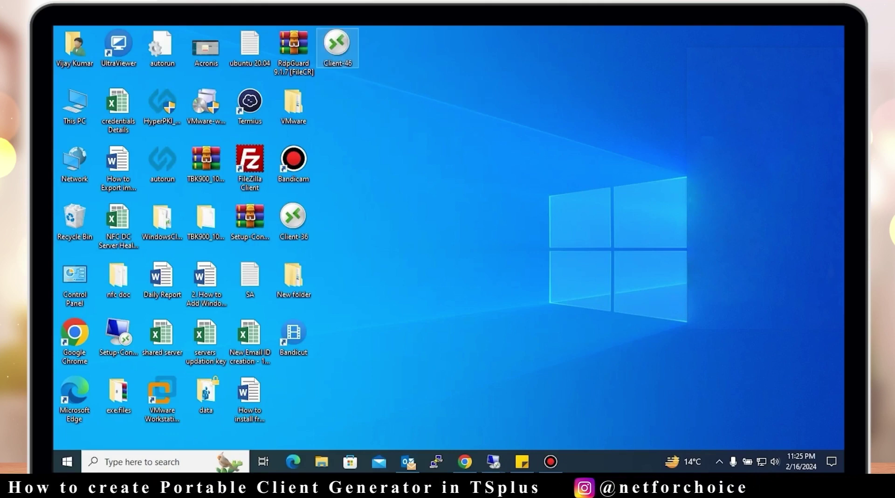
# Minimize the support-ticket browser, return to the remote server session and open File Explorer
pyautogui.hotkey('alt', 'Tab')
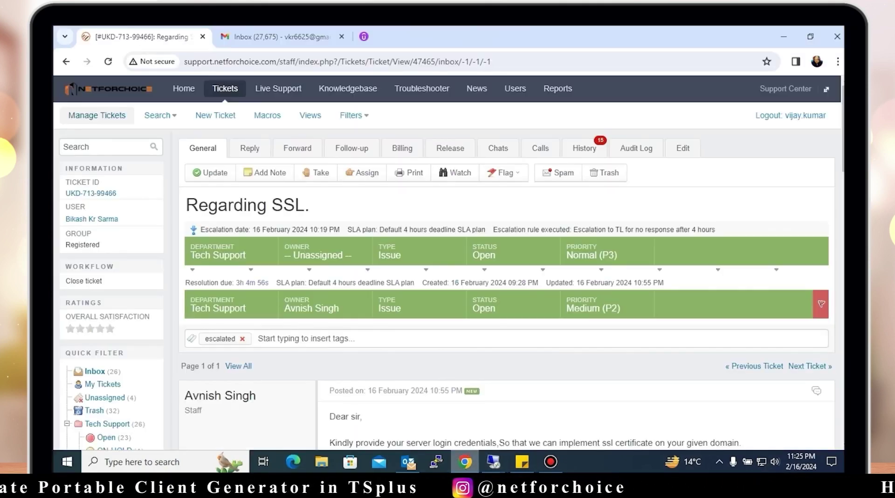
pyautogui.click(784, 37)
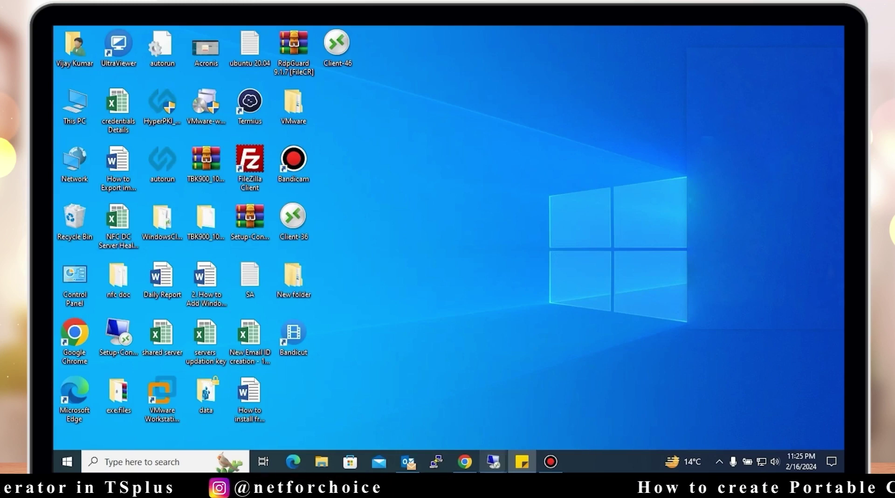
pyautogui.moveTo(493, 461)
pyautogui.click(556, 413)
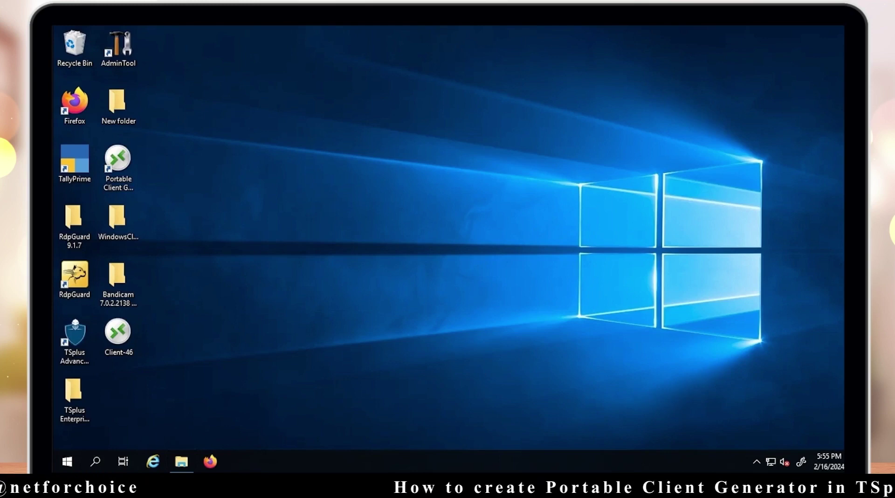
pyautogui.click(181, 462)
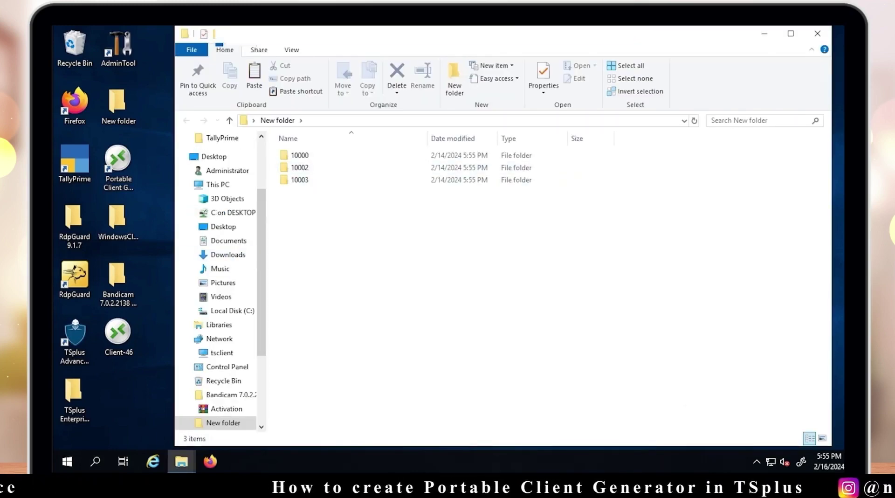
# Copy Setup-ConnectionClient from WindowsClient to the local desktop, replacing the older copy
pyautogui.click(817, 33)
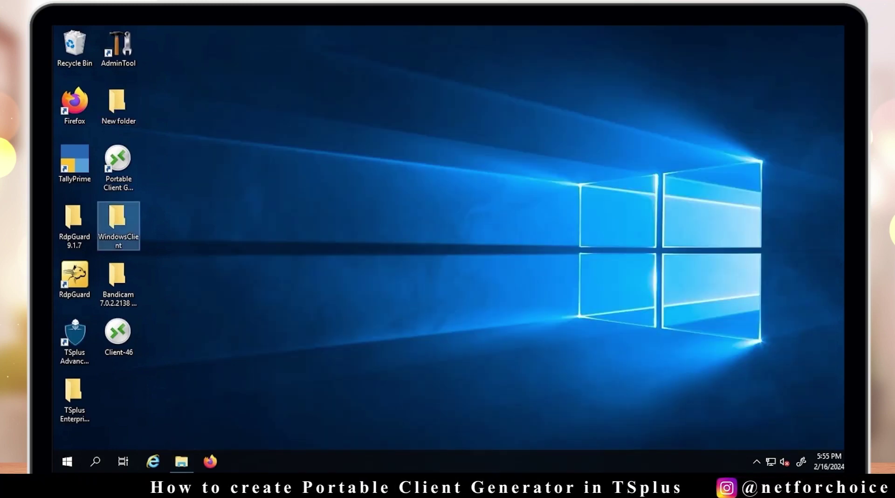
pyautogui.doubleClick(118, 222)
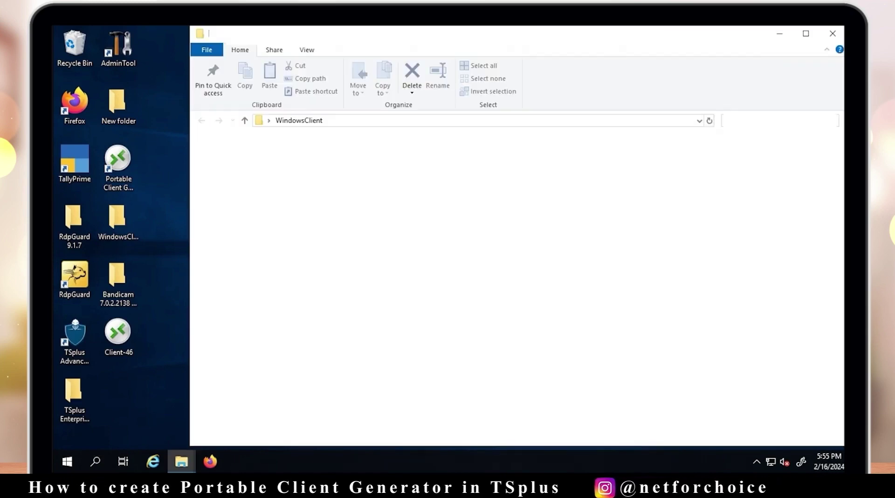
pyautogui.click(344, 192)
pyautogui.rightClick(333, 192)
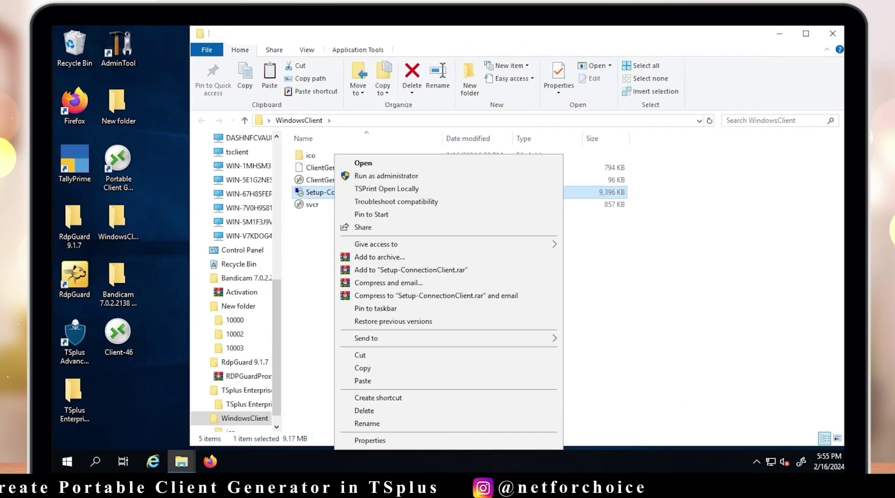
pyautogui.click(356, 368)
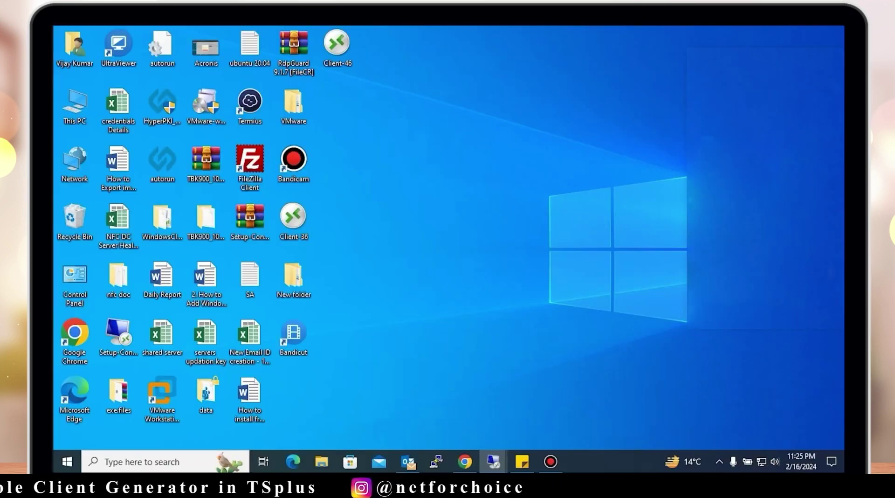
pyautogui.rightClick(524, 138)
pyautogui.click(552, 190)
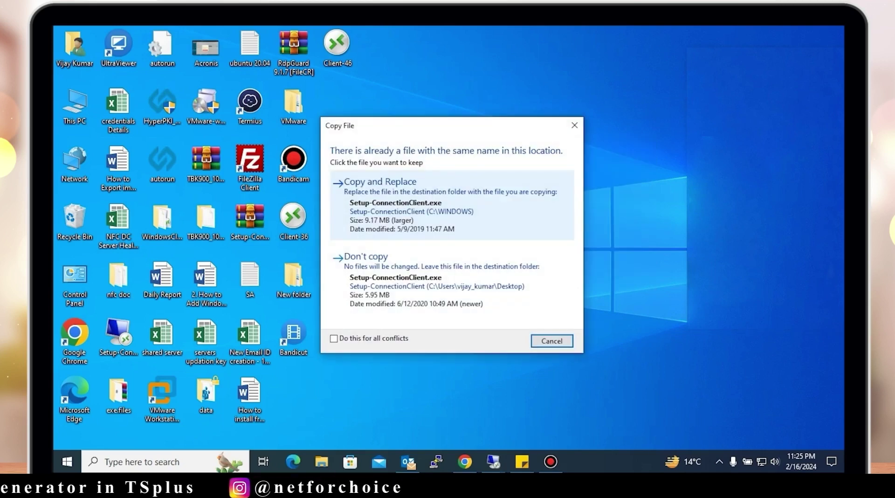
pyautogui.click(401, 189)
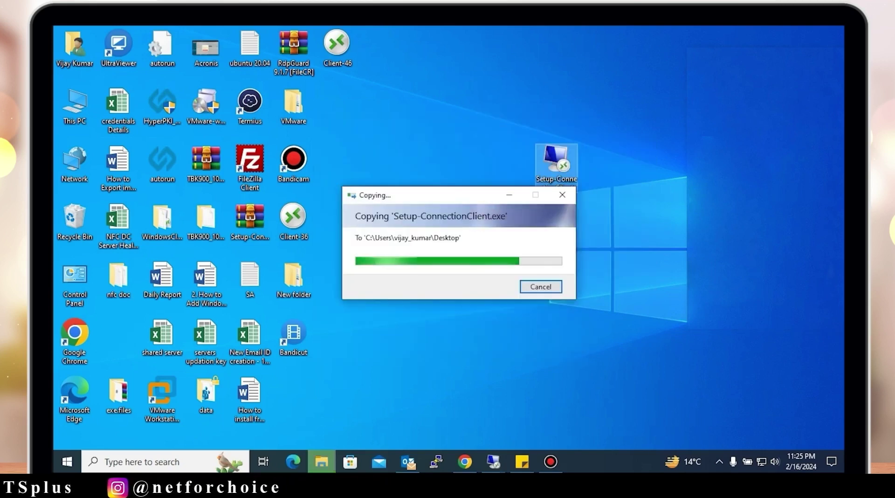
pyautogui.moveTo(345, 114); pyautogui.dragTo(339, 111)
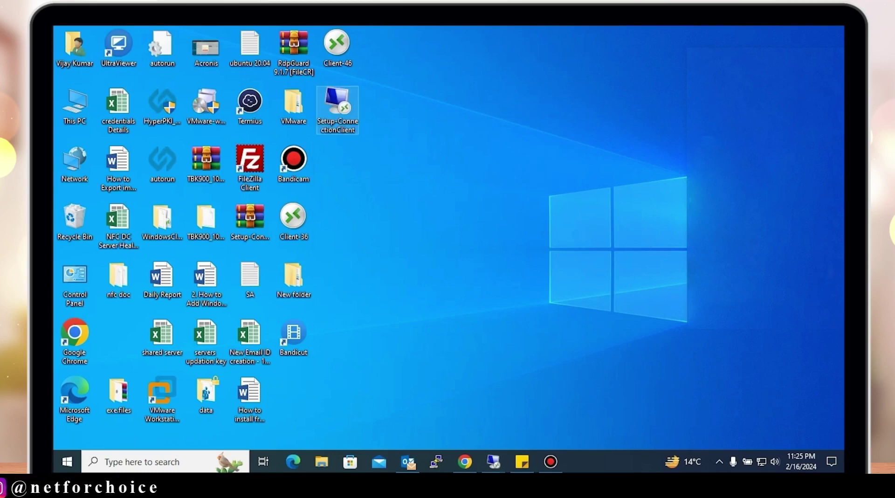
# Run the Connection Client installer through to Finish, then refresh the desktop
pyautogui.rightClick(344, 110)
pyautogui.click(372, 118)
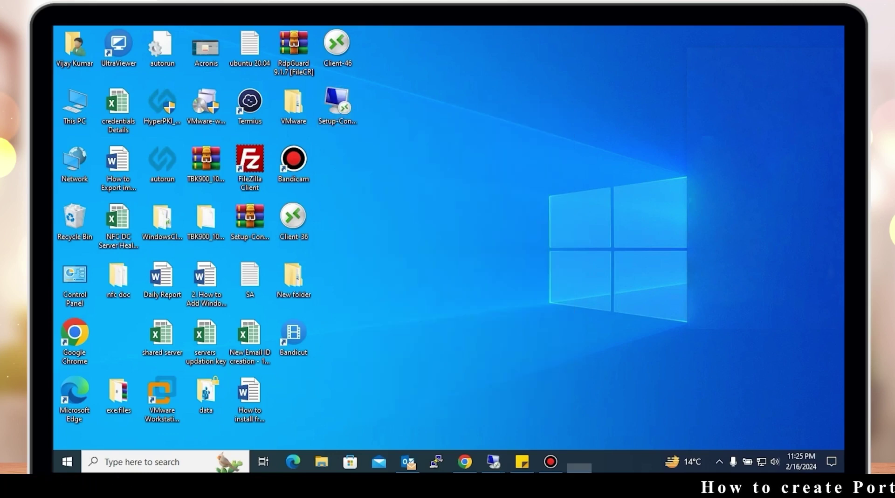
pyautogui.press('Return')
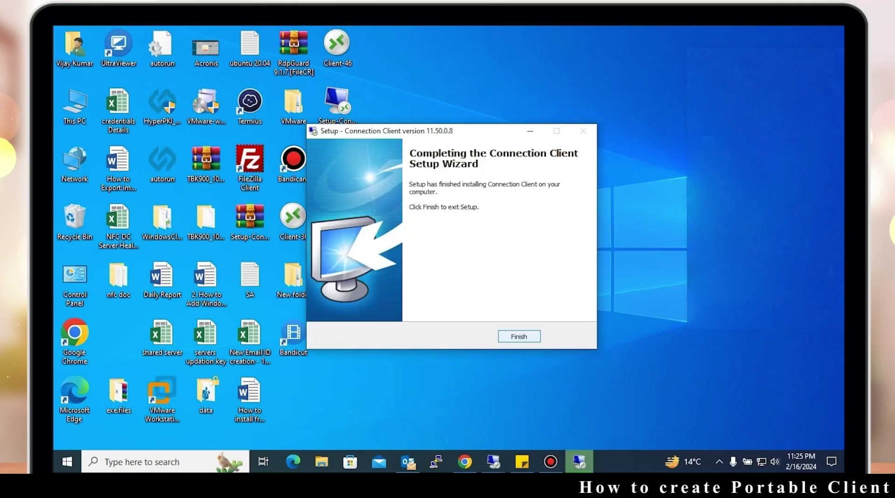
pyautogui.press('Return')
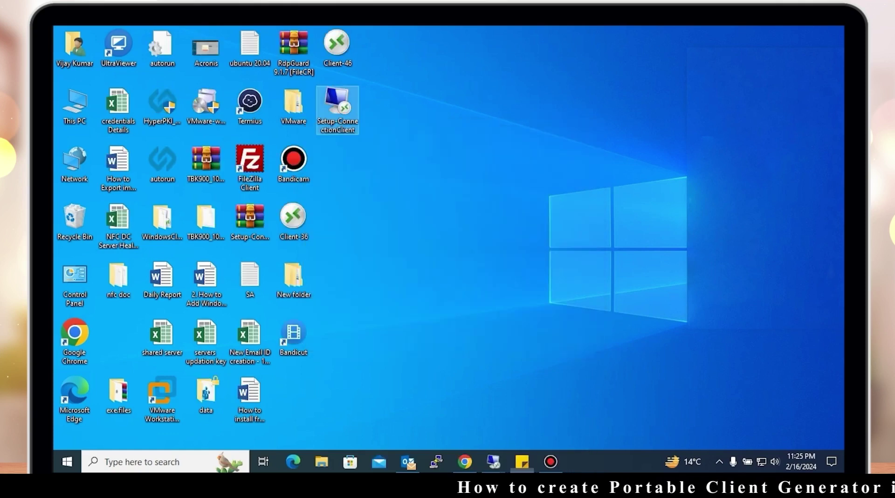
pyautogui.rightClick(540, 95)
pyautogui.click(567, 131)
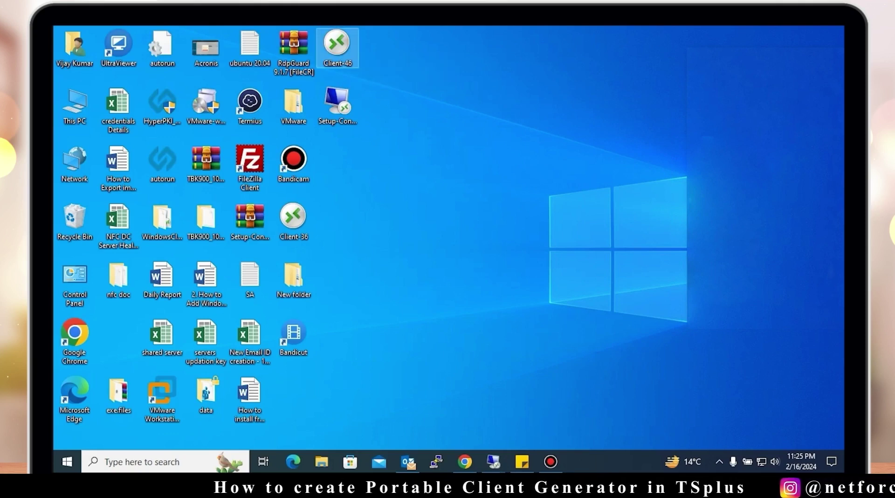
# Launch the Client-46 portable client and bring its Remote Access logon dialog into view
pyautogui.doubleClick(338, 48)
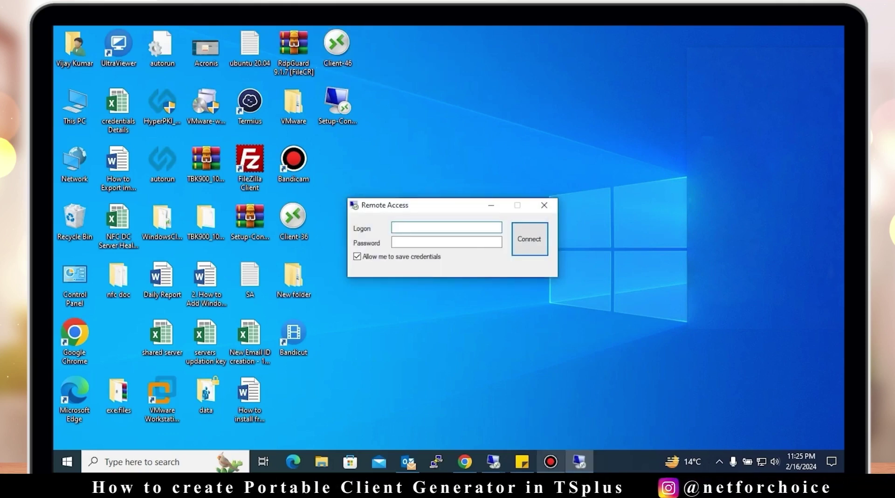
pyautogui.click(551, 461)
pyautogui.click(613, 58)
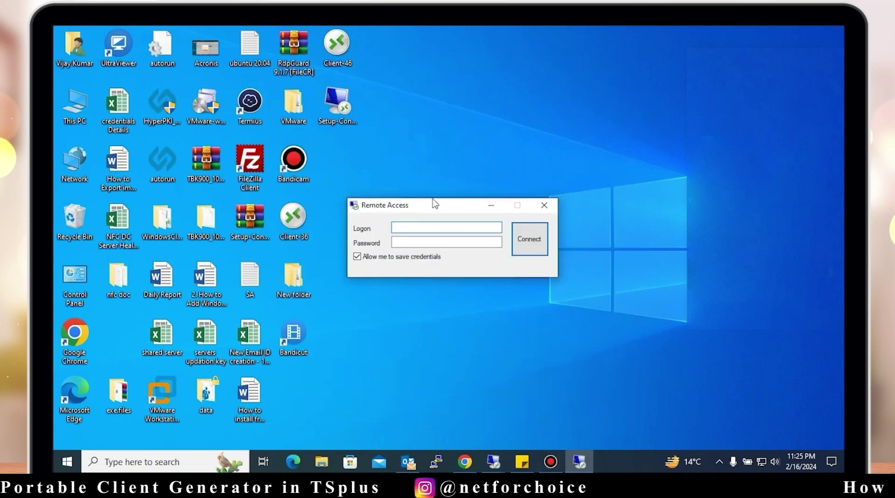
pyautogui.moveTo(436, 203)
pyautogui.mouseDown()
pyautogui.moveTo(442, 183)
pyautogui.moveTo(440, 198)
pyautogui.mouseUp()
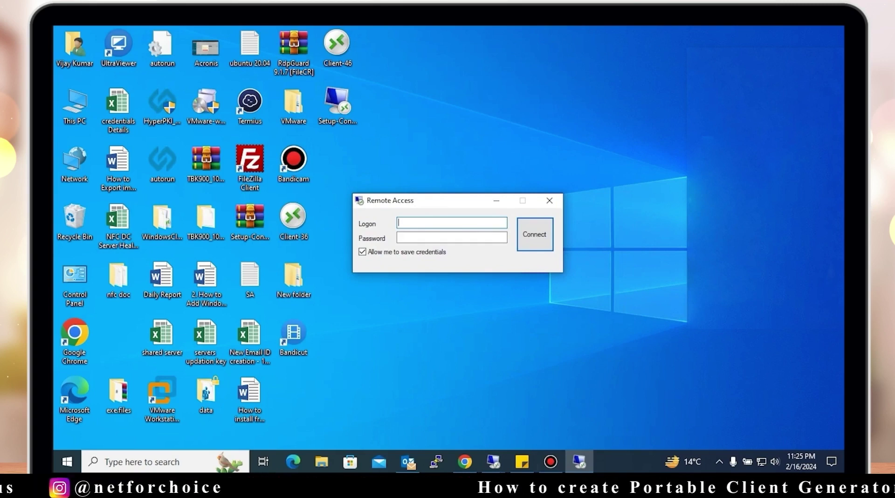
pyautogui.moveTo(441, 200); pyautogui.dragTo(470, 171)
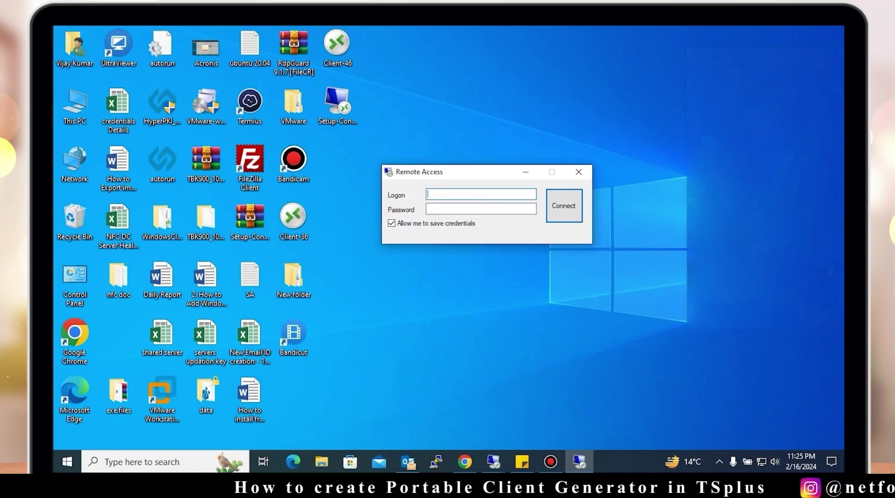
# Sign in with the user's logon and password, and stop the connection warning recurring
pyautogui.write('test1')
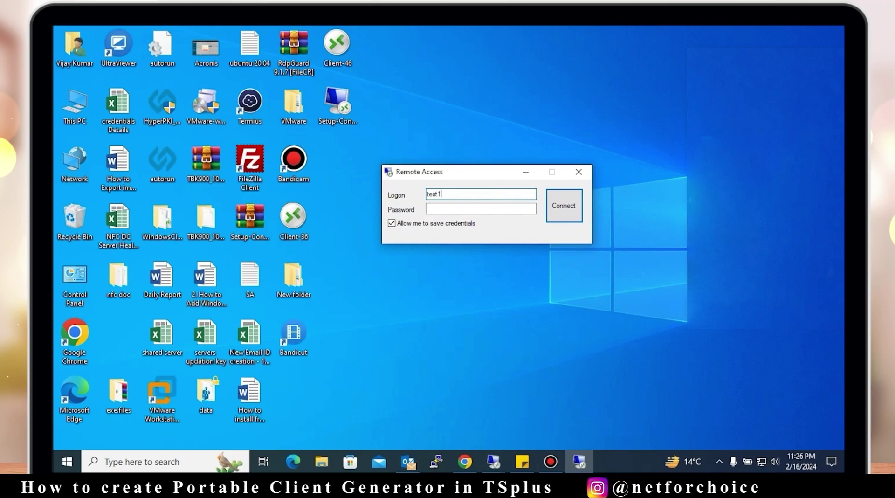
pyautogui.press('Tab')
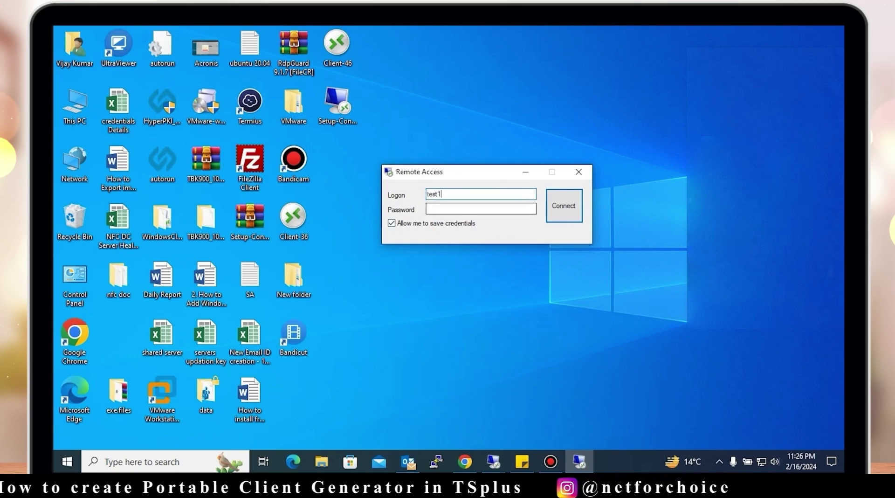
pyautogui.write('test@123')
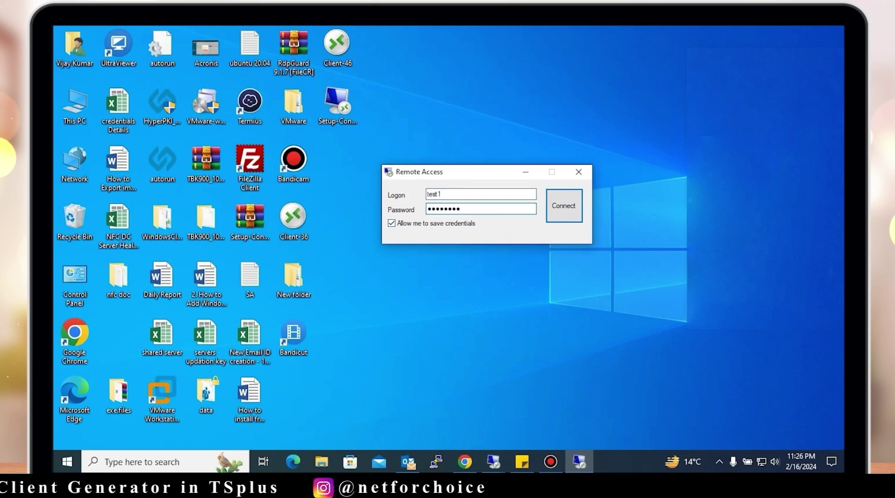
pyautogui.press('Return')
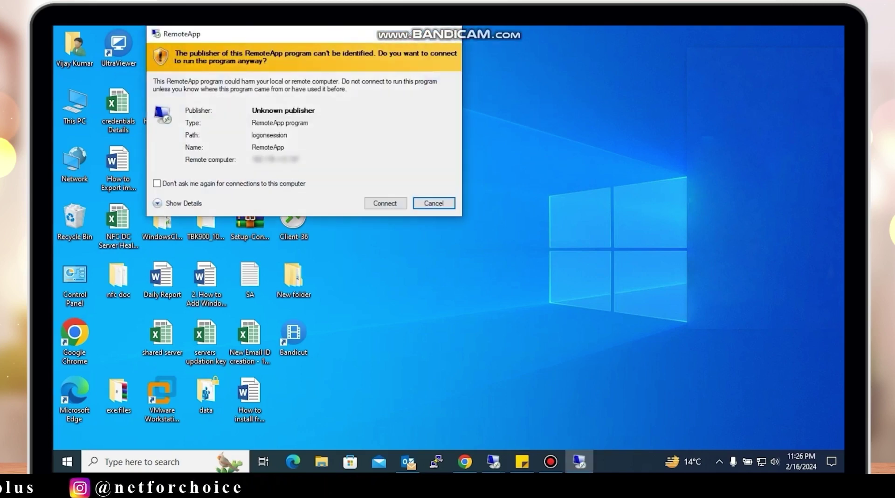
pyautogui.click(157, 184)
# Accept the unknown-publisher warning to connect, and centre the RemoteApp launcher panel on the desktop
pyautogui.click(385, 203)
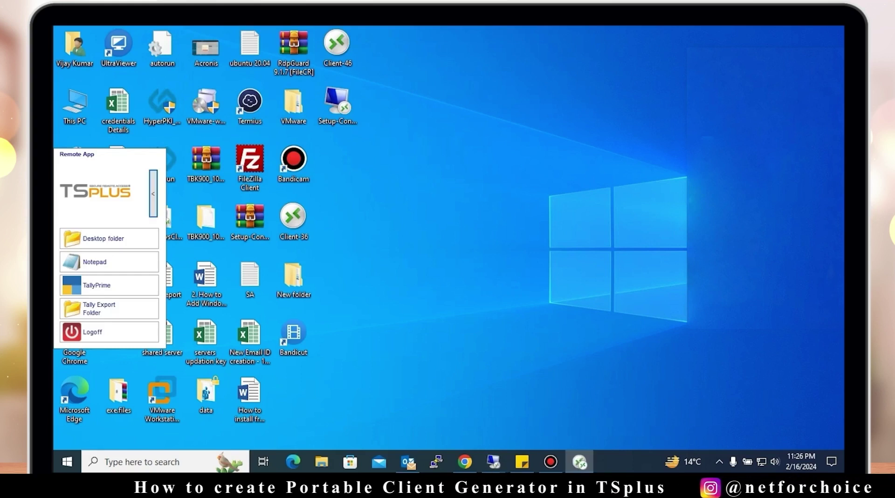
pyautogui.moveTo(93, 156); pyautogui.dragTo(384, 153)
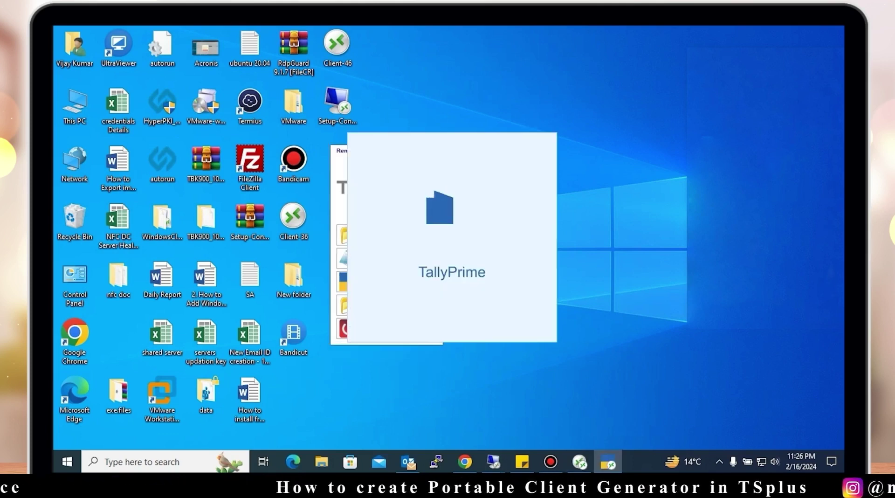
pyautogui.moveTo(493, 462)
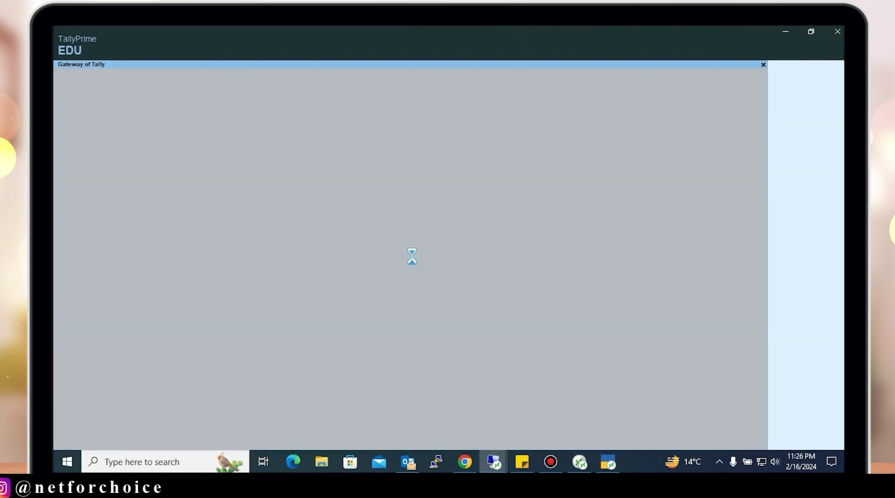
# Choose Use License From Network at TallyPrime's licence prompt
pyautogui.press('Escape')
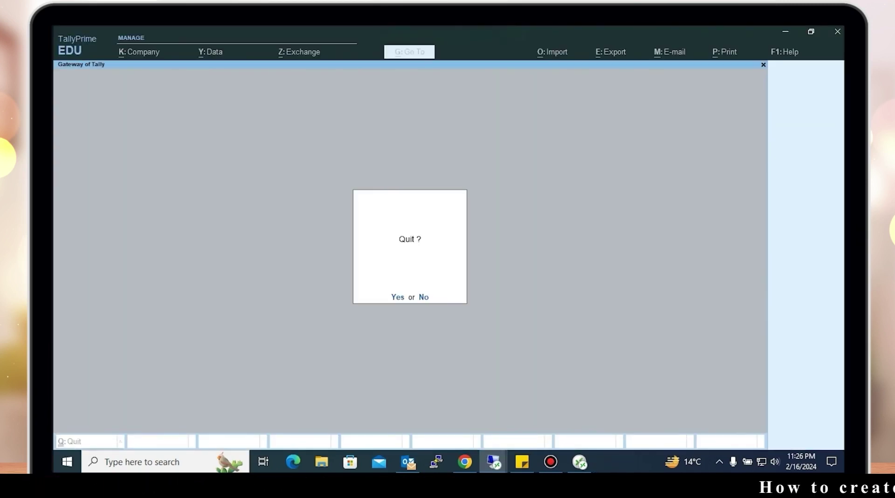
pyautogui.press('n')
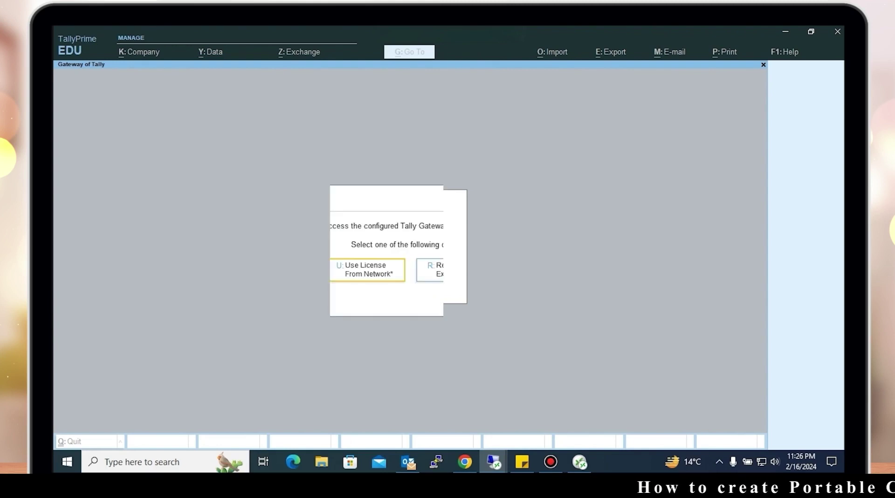
pyautogui.press('Escape')
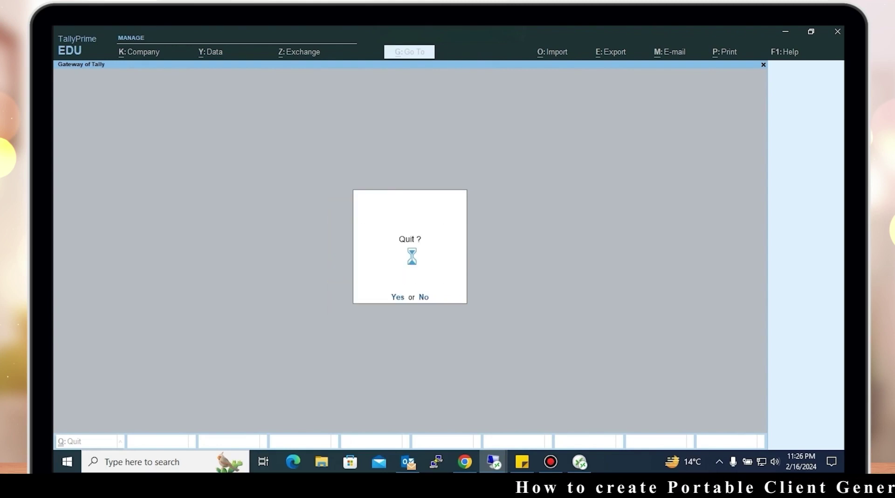
pyautogui.press('n')
pyautogui.press('Return')
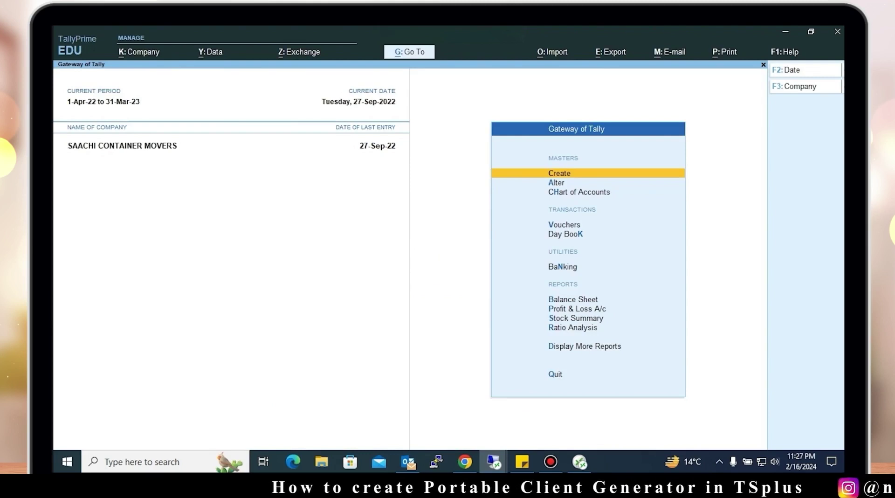
# Open the export options and confirm the Tally Export Folder is empty
pyautogui.hotkey('alt', 'e')
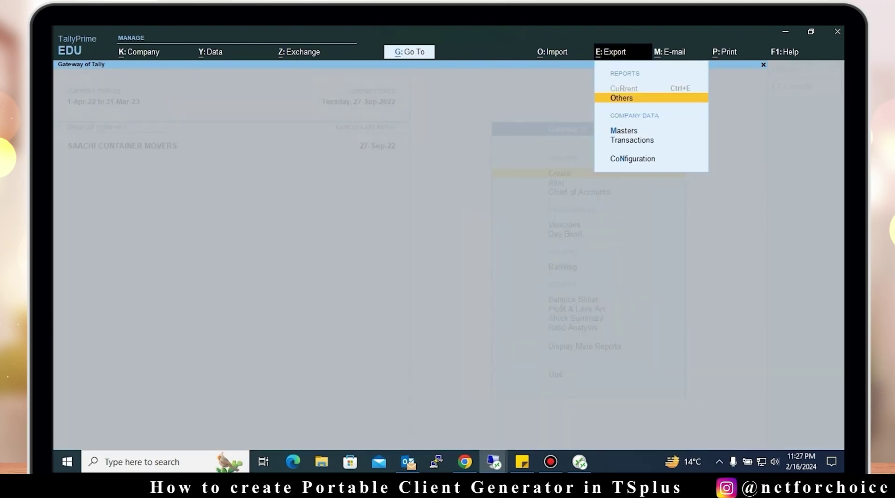
pyautogui.click(580, 461)
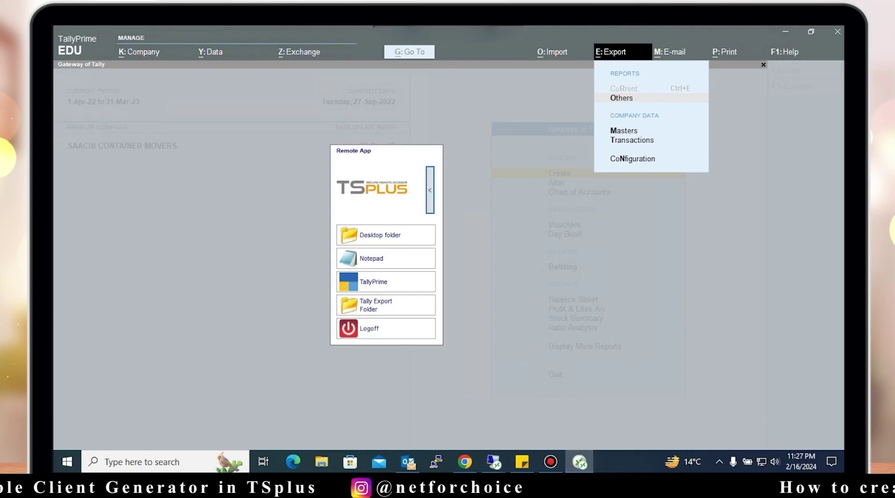
pyautogui.moveTo(397, 156); pyautogui.dragTo(236, 140)
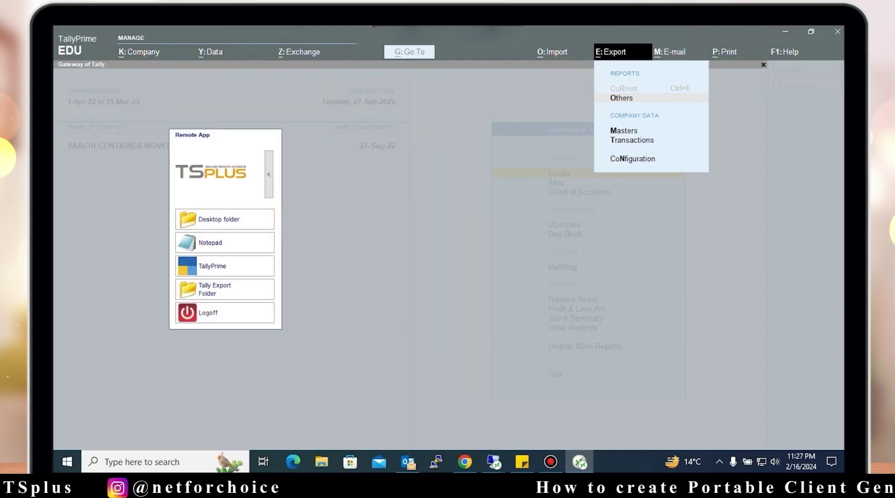
pyautogui.click(214, 289)
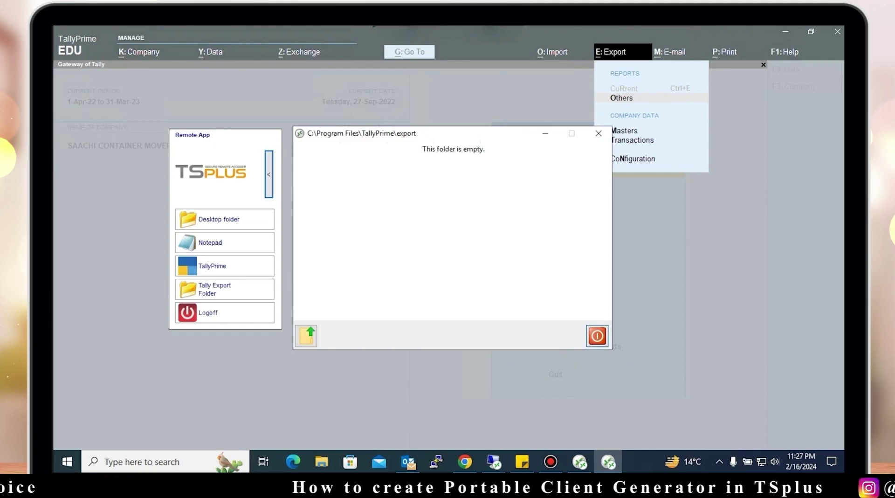
pyautogui.click(598, 336)
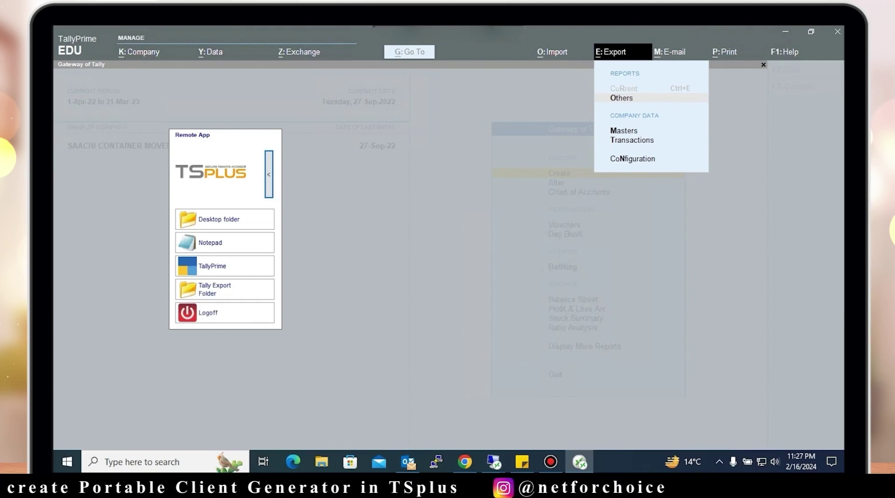
# Return to TallyPrime, close the export options and quit TallyPrime
pyautogui.hotkey('alt', 'Tab')
pyautogui.press('Escape')
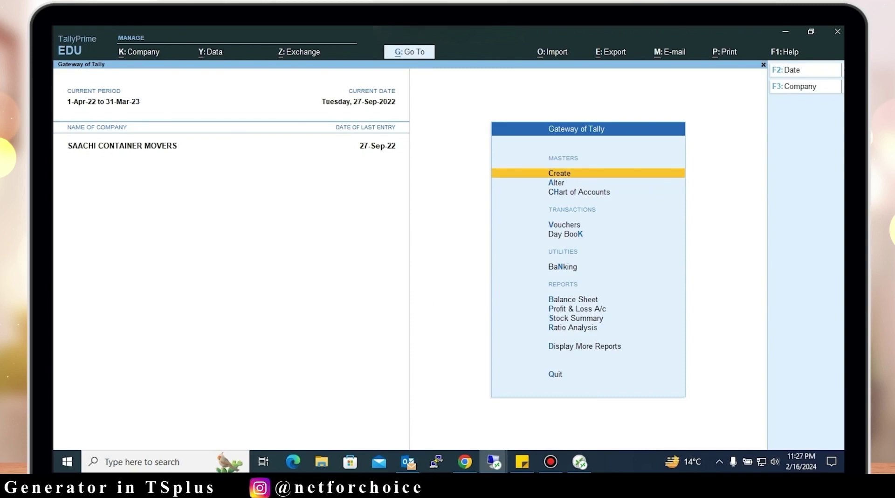
pyautogui.press('Escape')
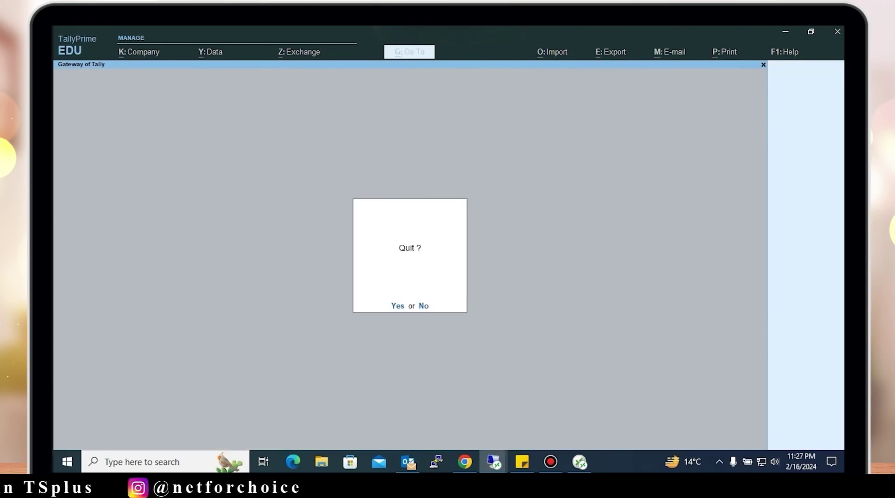
pyautogui.press('Return')
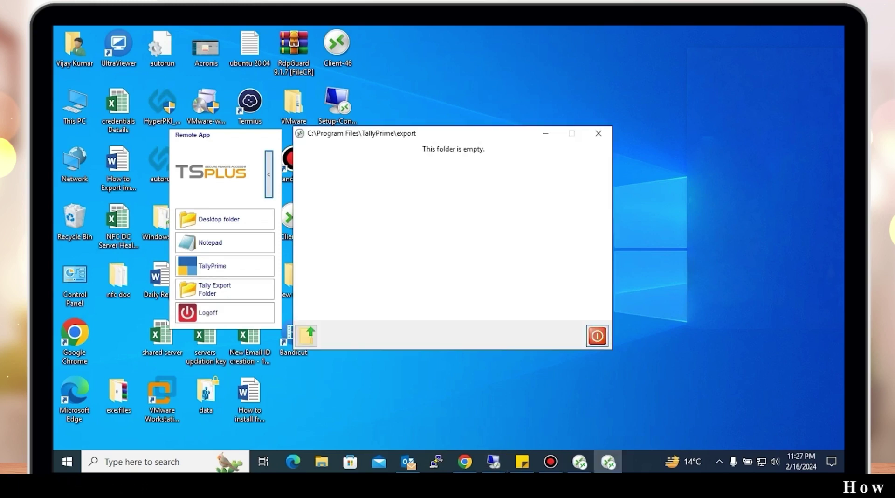
# Check the remote Desktop folder is empty and refresh the remote desktop
pyautogui.click(598, 336)
pyautogui.click(225, 219)
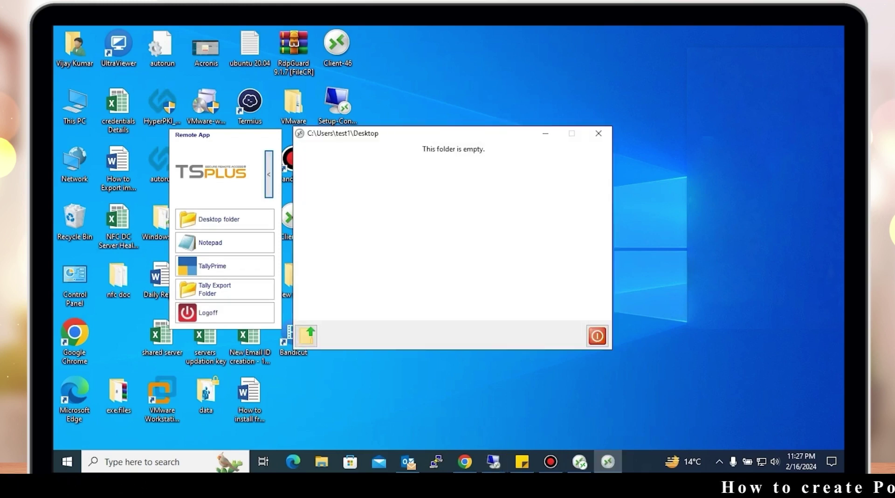
pyautogui.click(598, 336)
pyautogui.rightClick(533, 187)
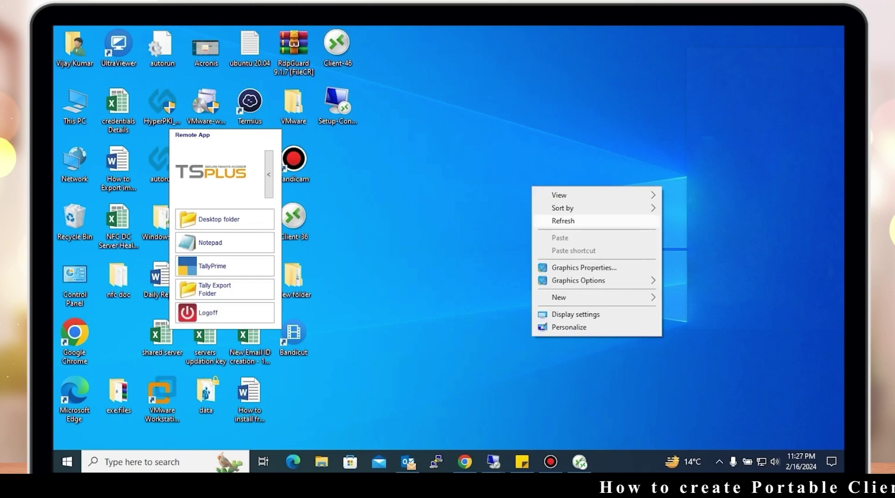
pyautogui.click(563, 220)
# Log off the TSplus RemoteApp session and confirm signing out
pyautogui.moveTo(252, 142); pyautogui.dragTo(397, 145)
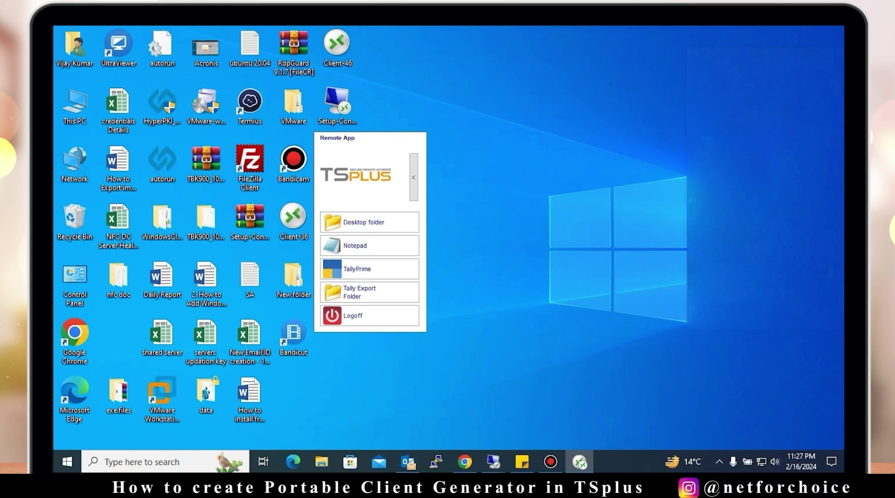
pyautogui.click(369, 316)
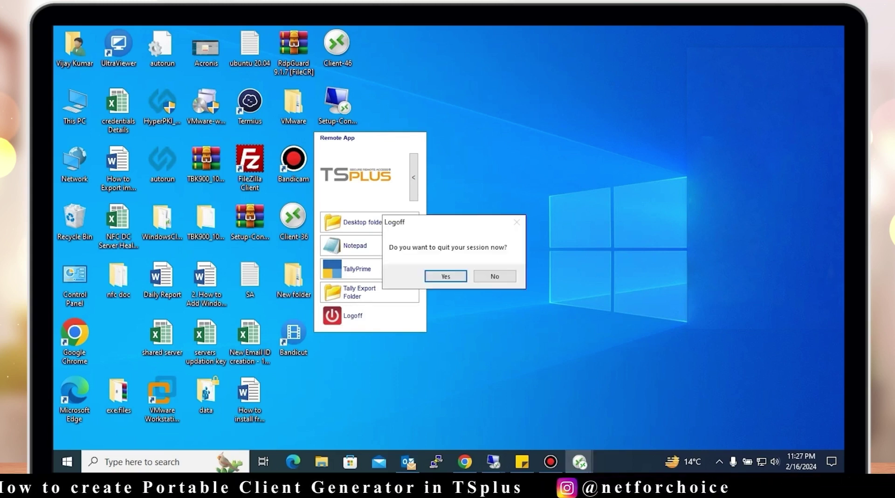
pyautogui.press('Return')
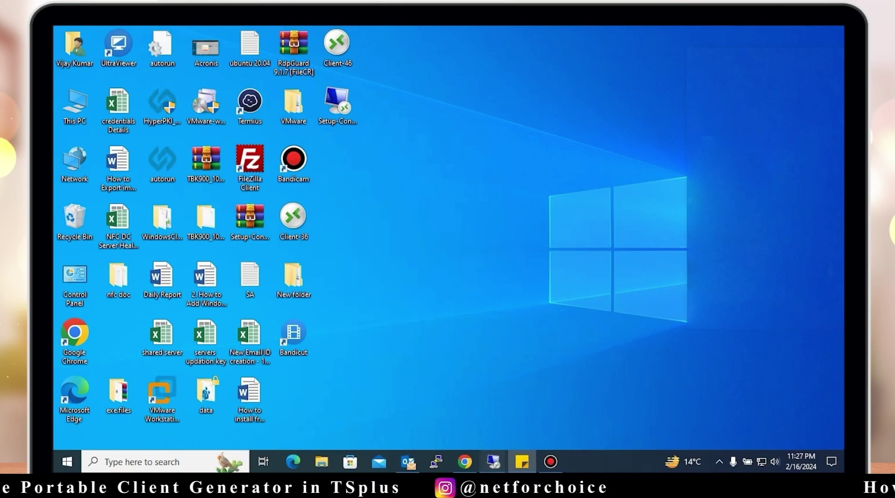
pyautogui.moveTo(493, 461)
pyautogui.click(431, 406)
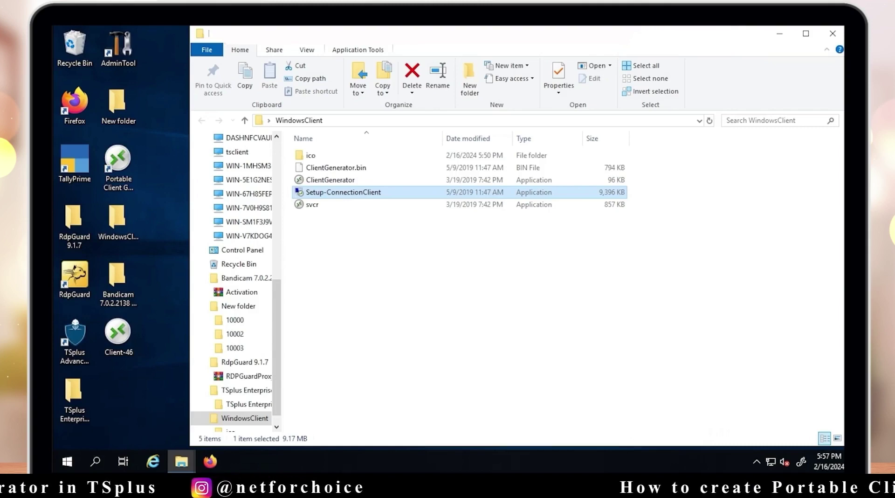
pyautogui.moveTo(467, 34); pyautogui.dragTo(384, 34)
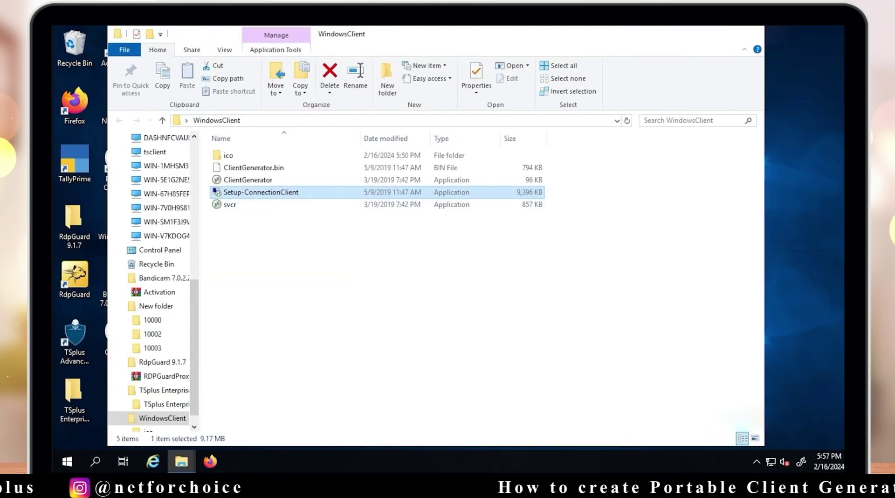
pyautogui.rightClick(738, 63)
pyautogui.click(765, 95)
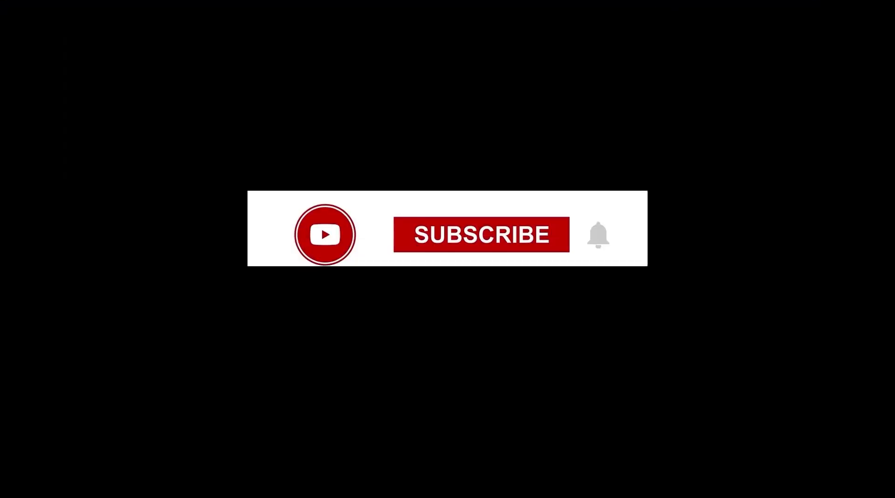